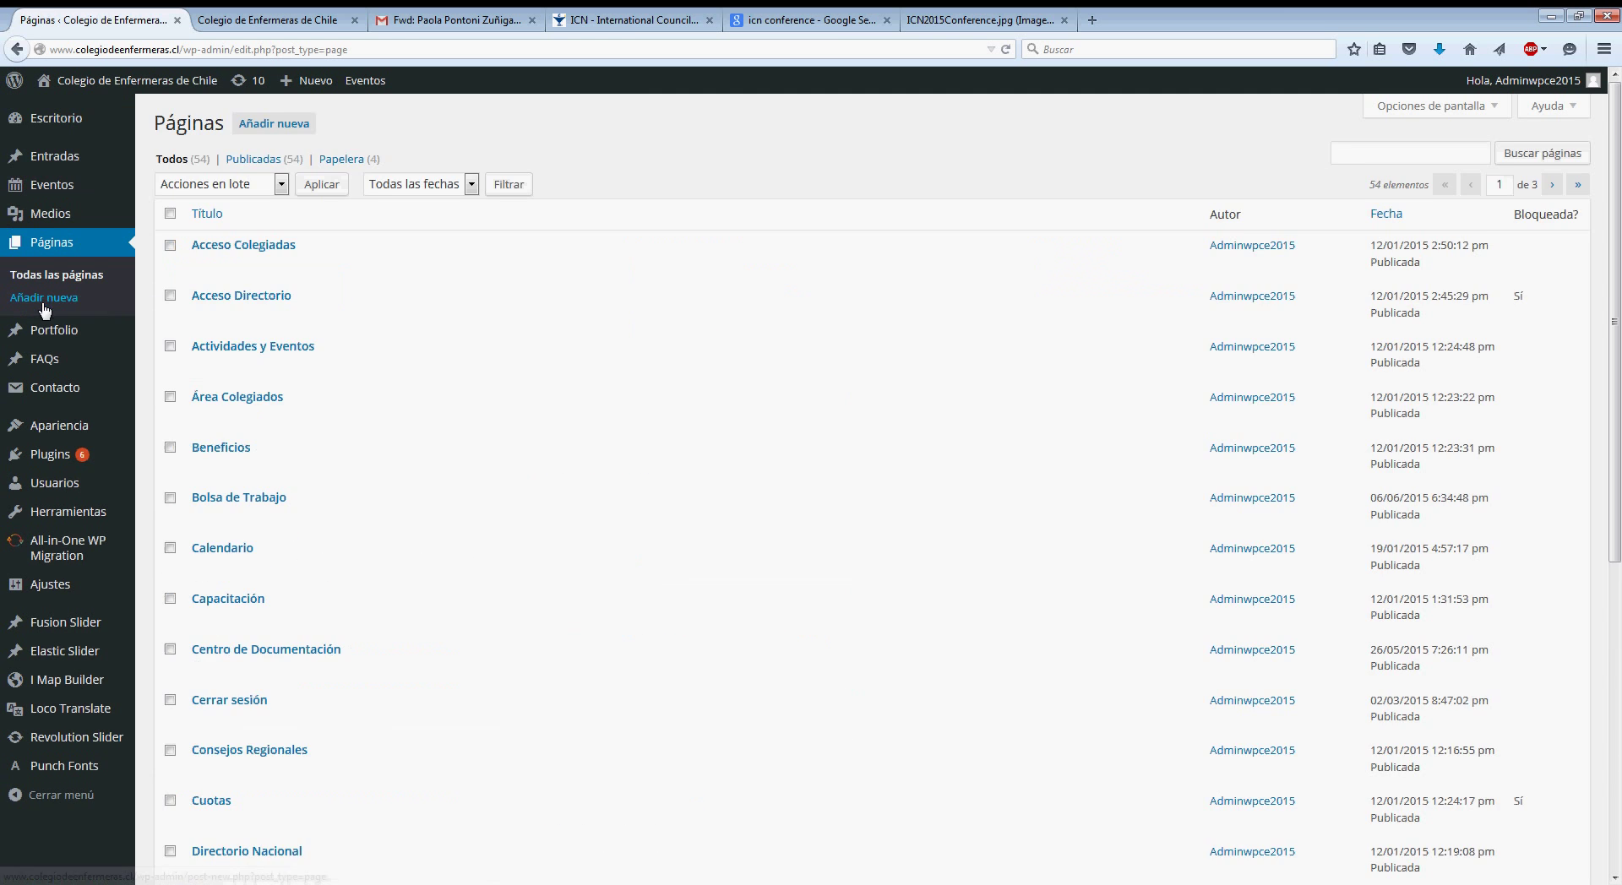
# - Open the "Home - Página de inicio" page for editing
pyautogui.scroll(-3, 541, 405)
pyautogui.scroll(-3, 540, 405)
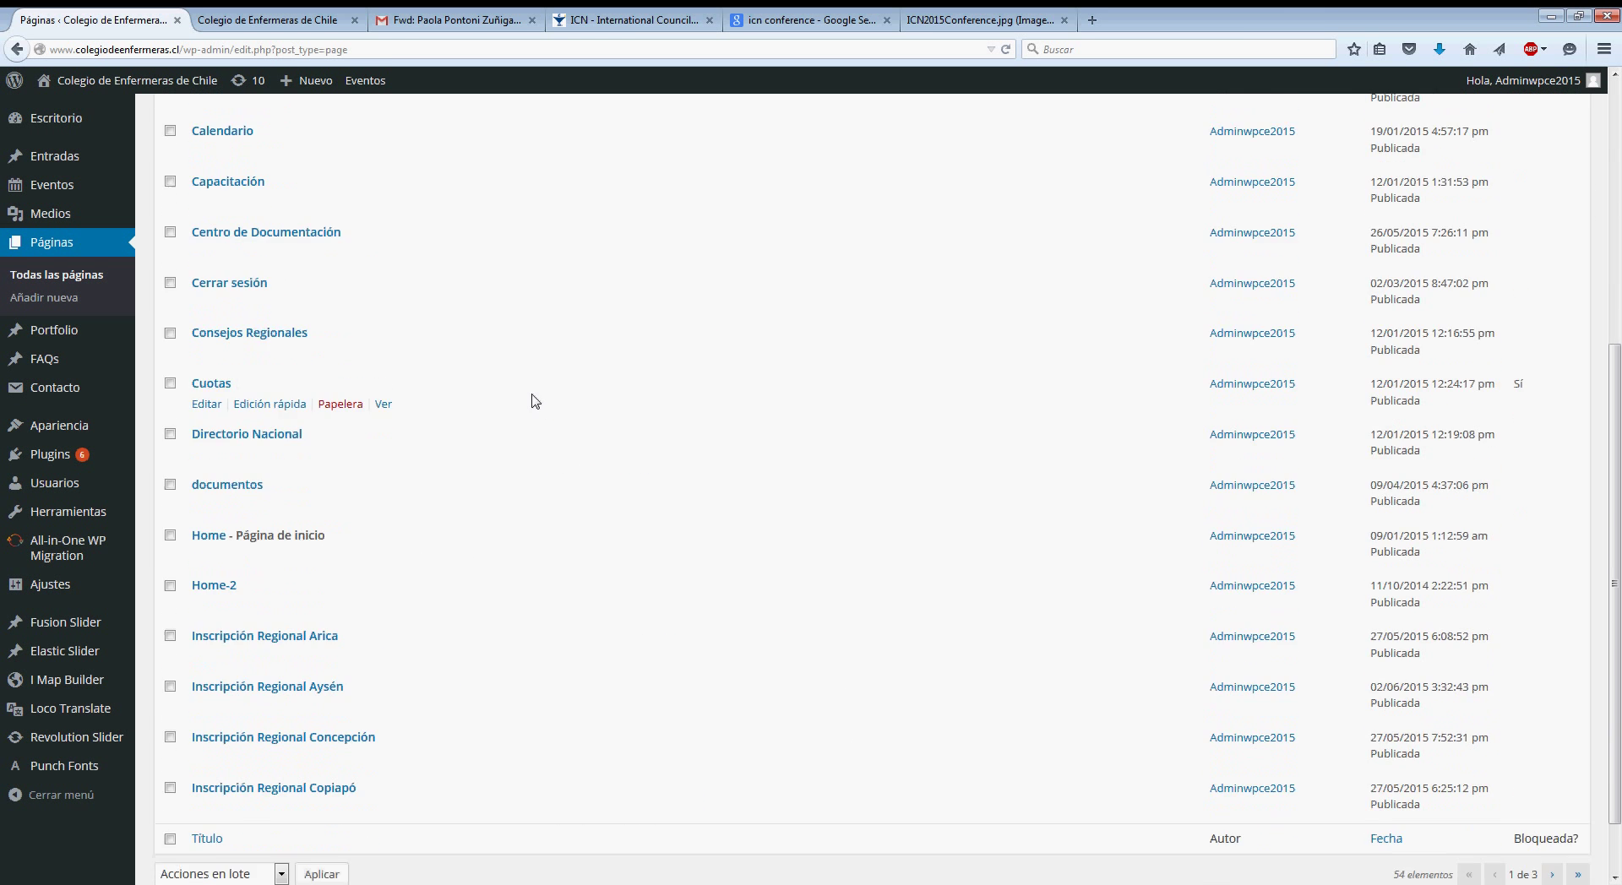
pyautogui.click(222, 478)
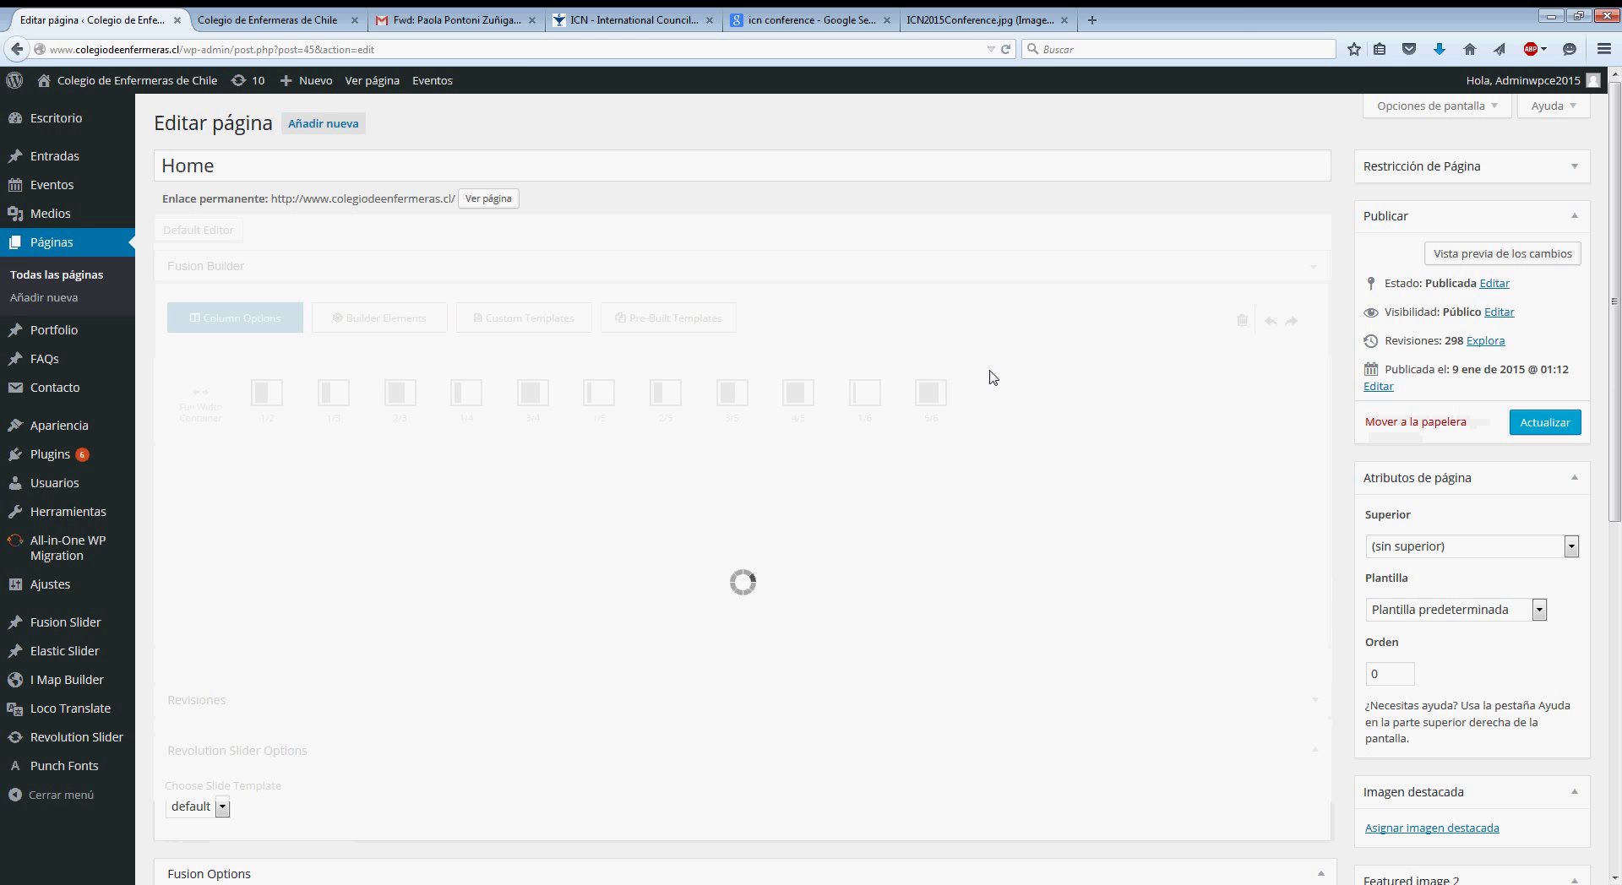
# - Duplicate the forensic contest banner block under "EL COLEGIO AL DÍA" and replace the copy's image with Dia-del-padre.jpg from the media library
pyautogui.scroll(-5, 1343, 337)
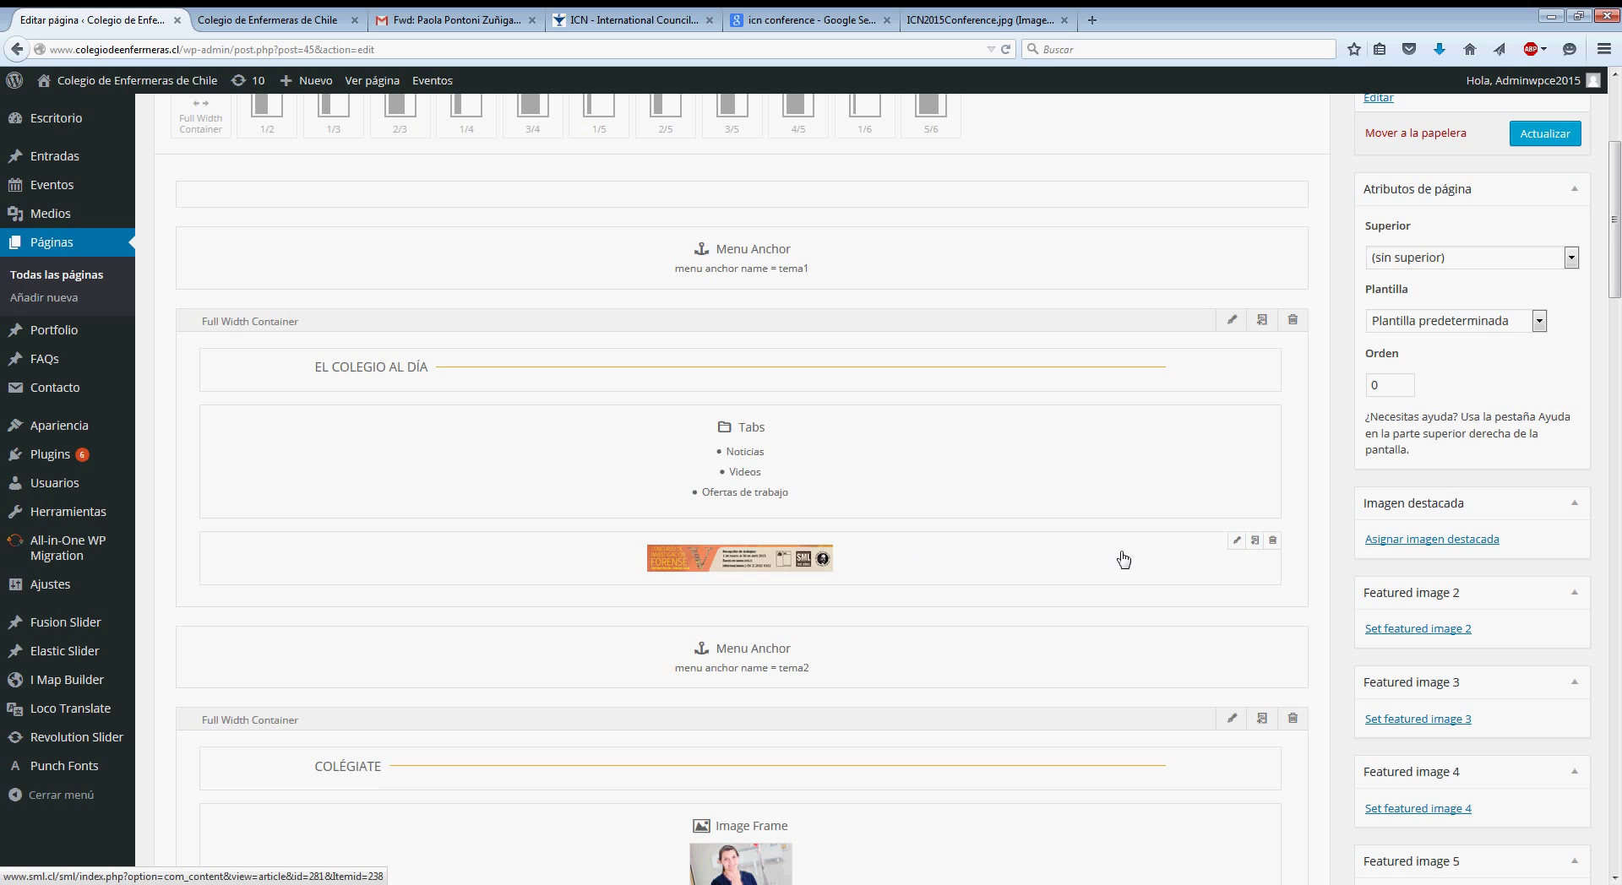
pyautogui.click(1256, 543)
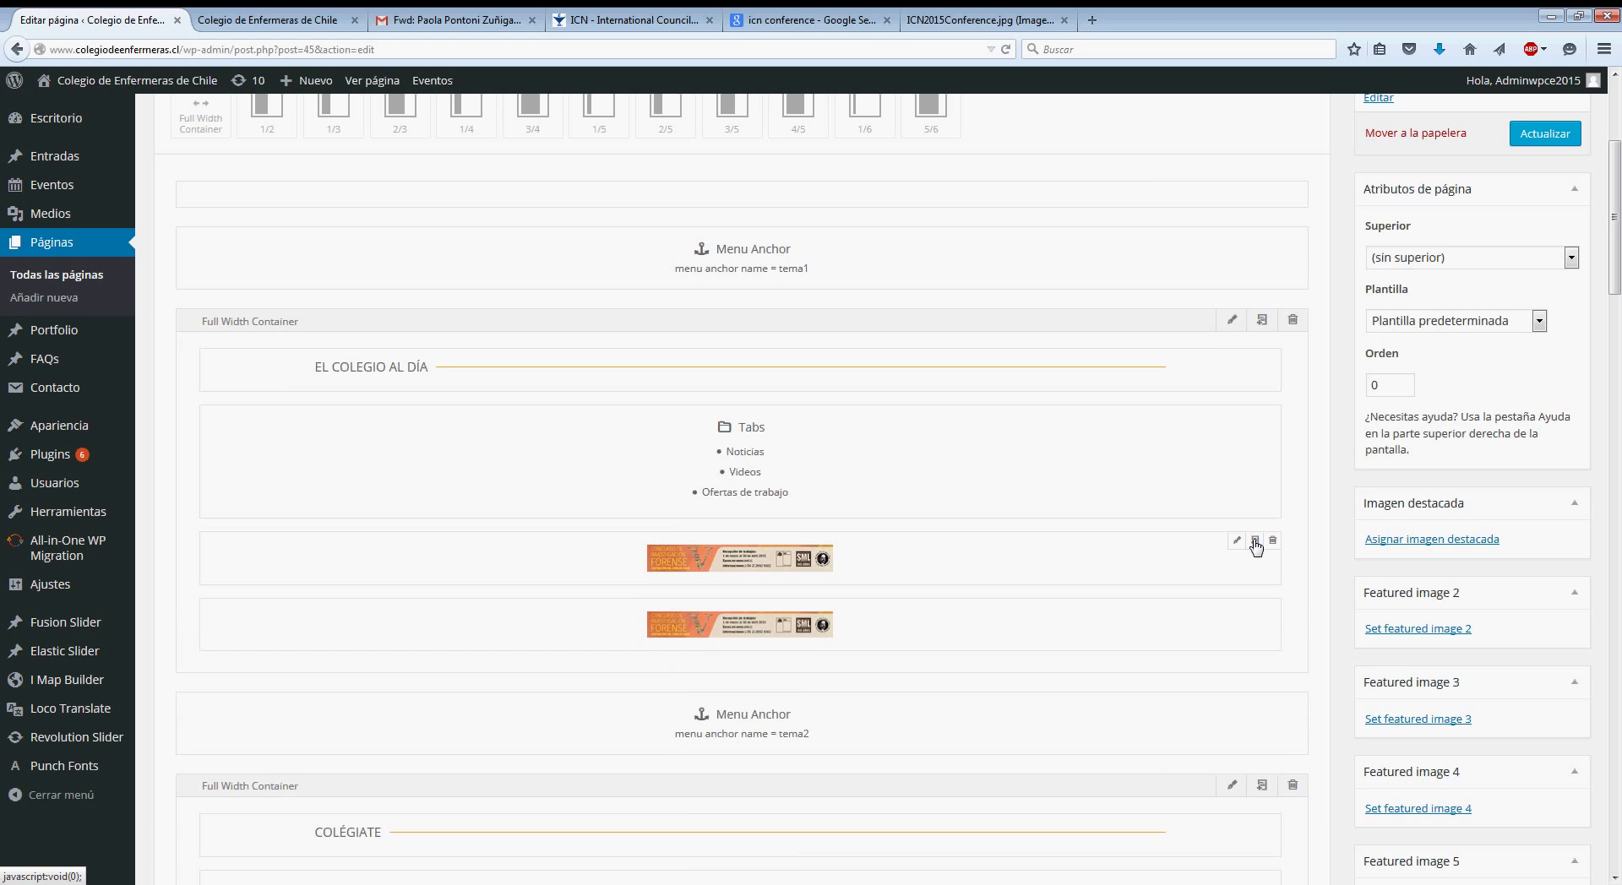
pyautogui.scroll(-2, 1254, 549)
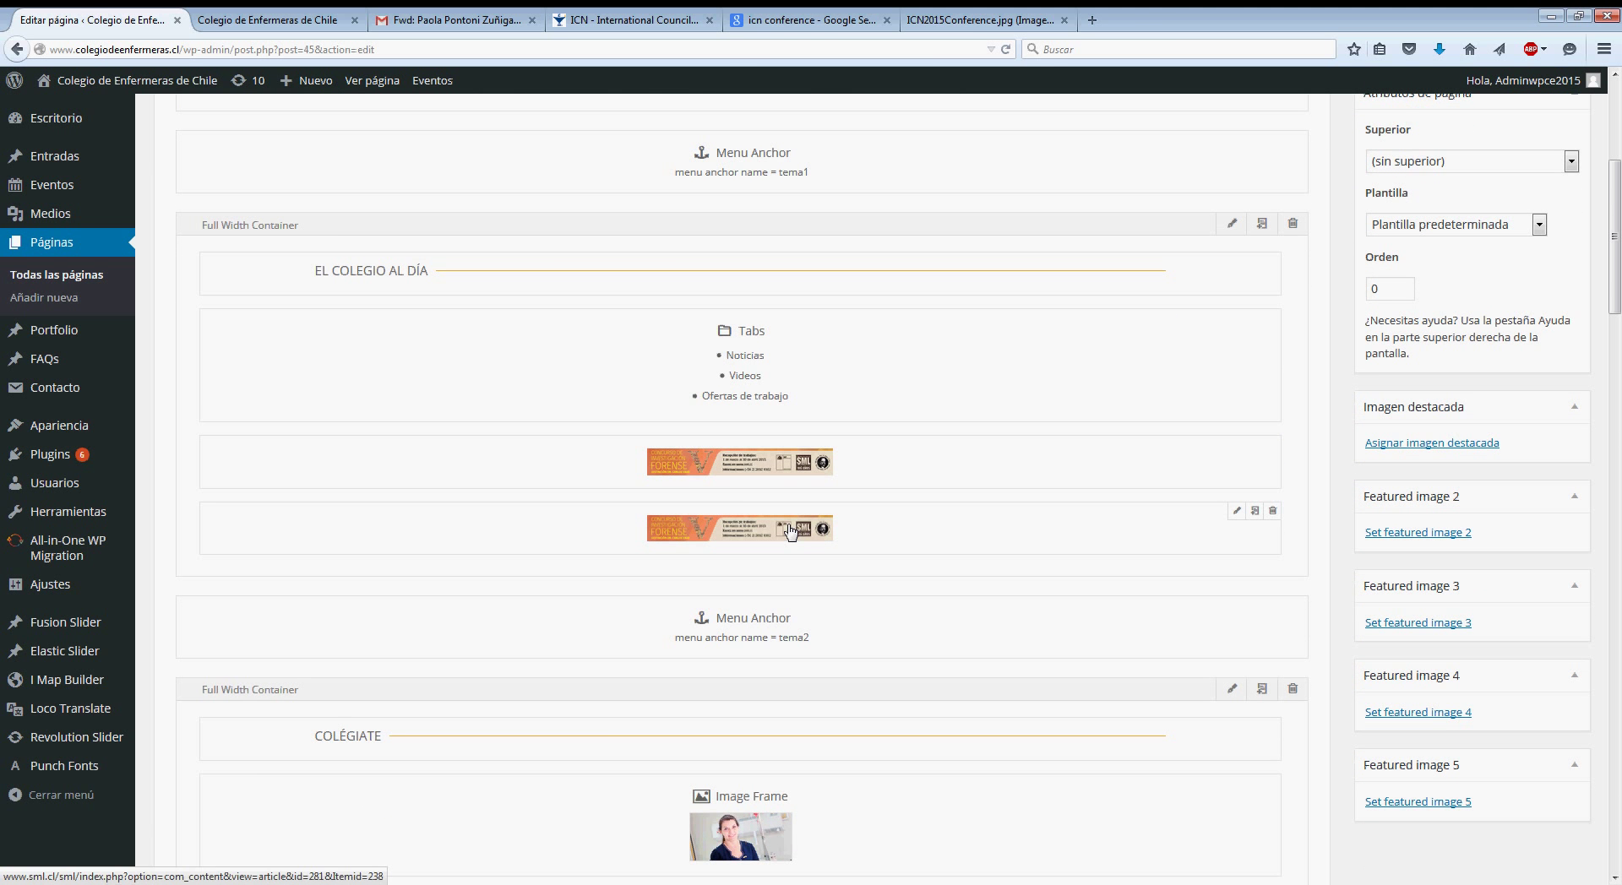
pyautogui.click(1238, 512)
pyautogui.click(718, 399)
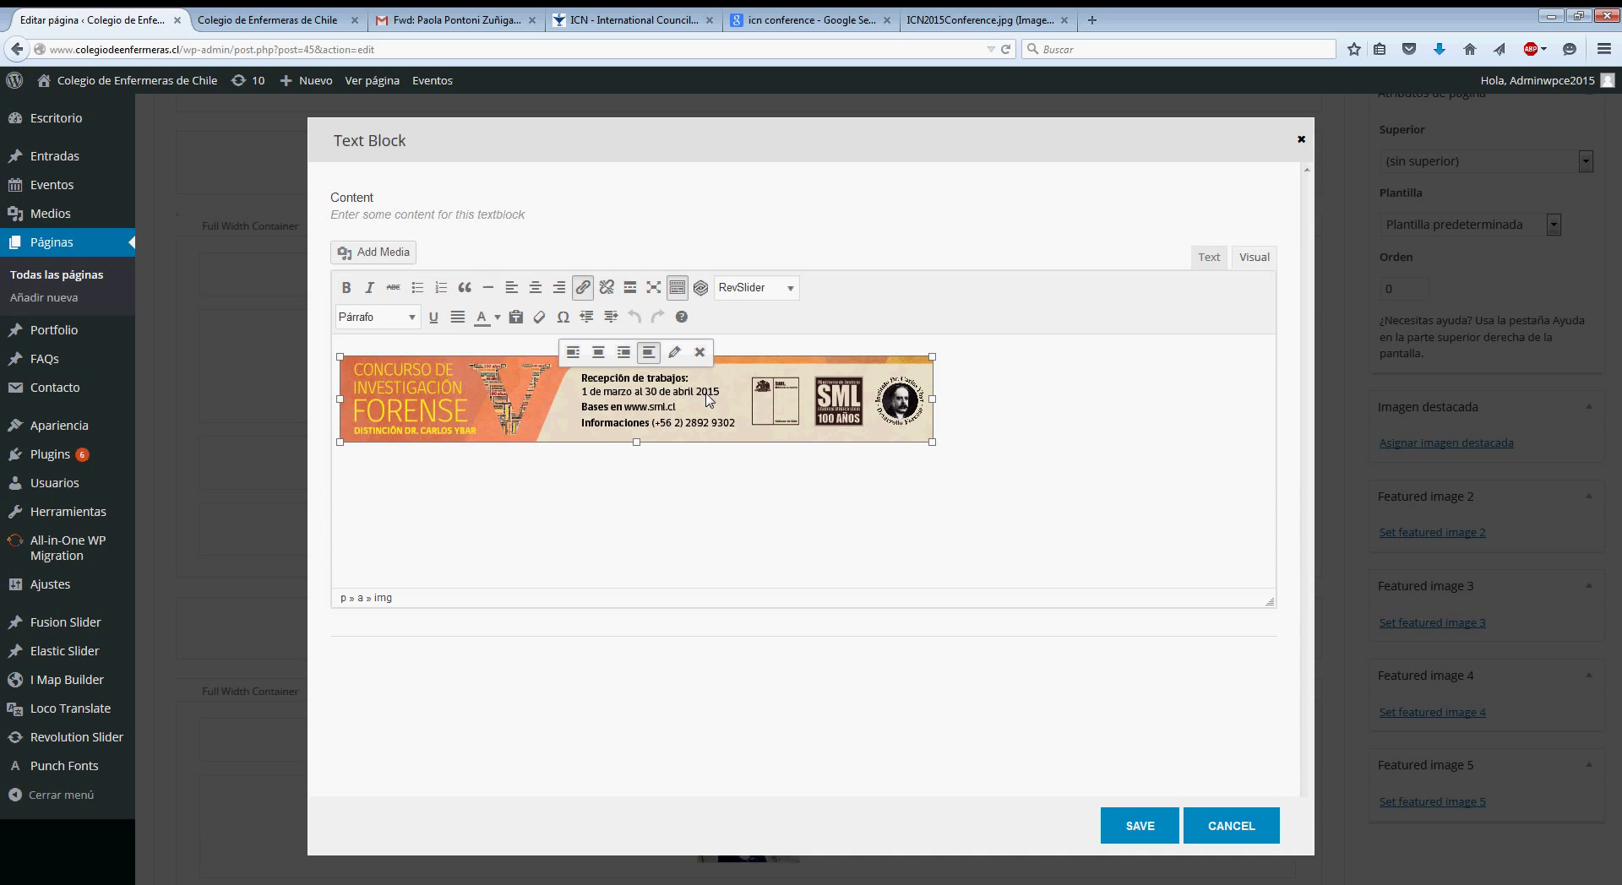
pyautogui.click(383, 252)
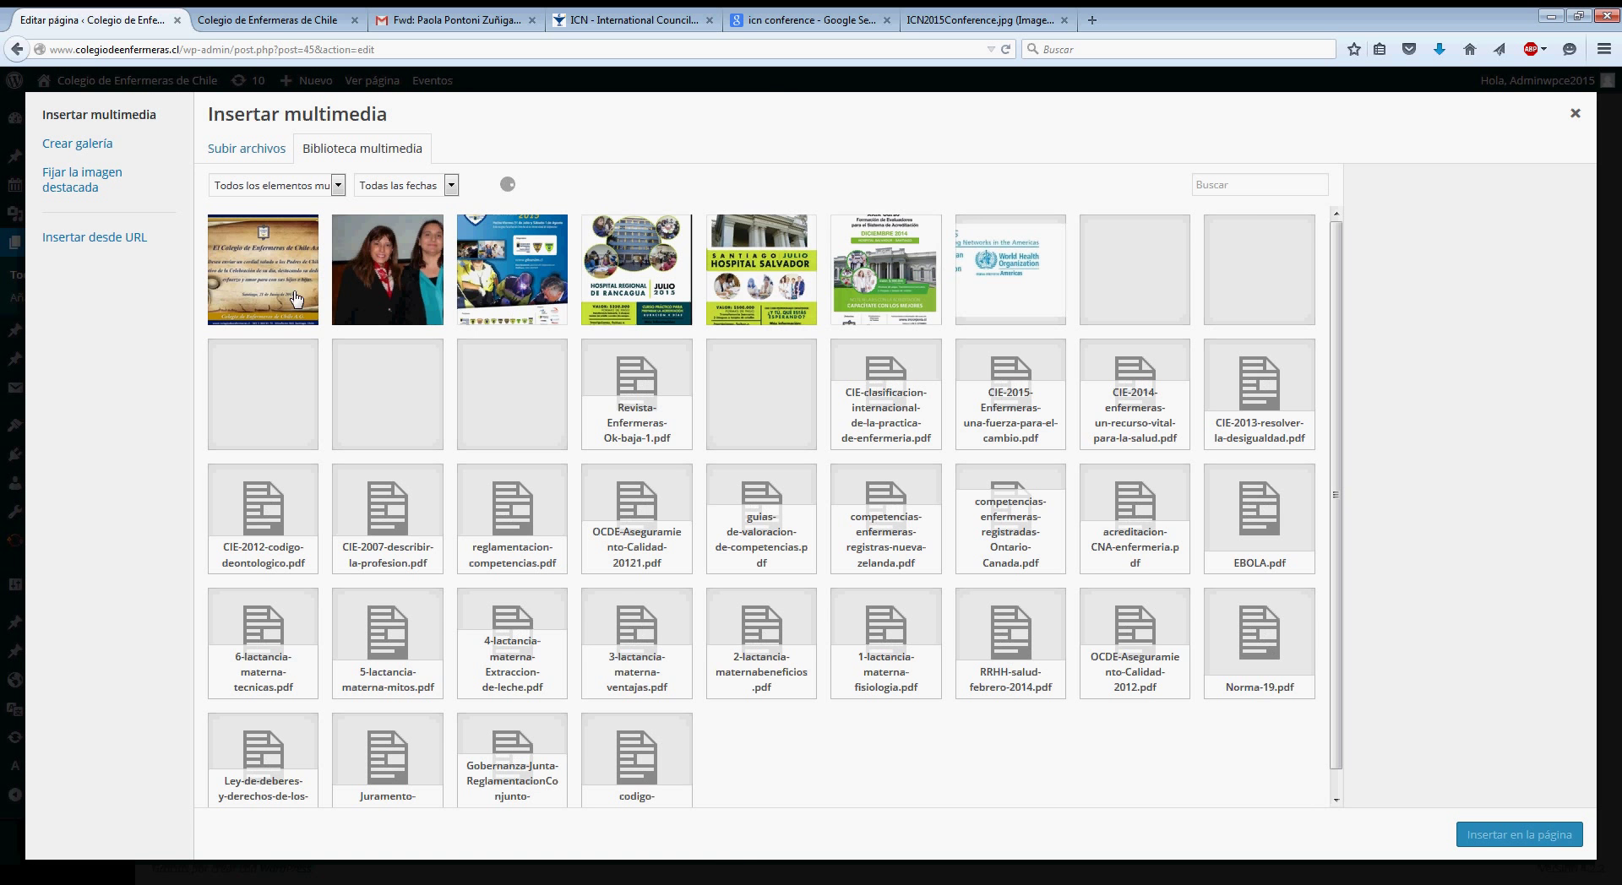
pyautogui.click(256, 279)
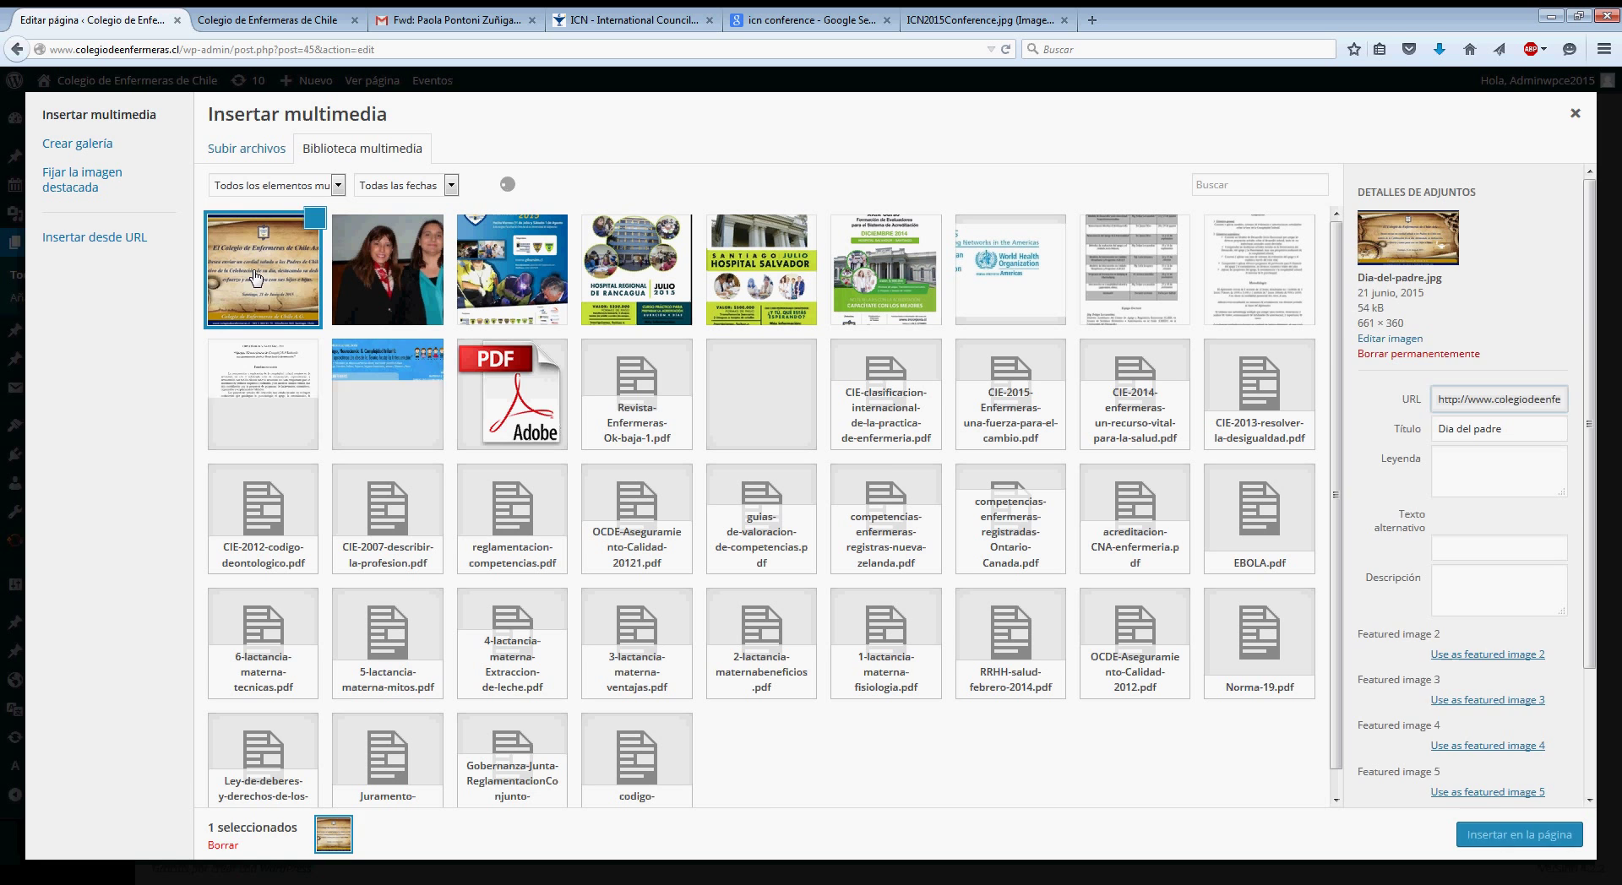
pyautogui.click(1510, 838)
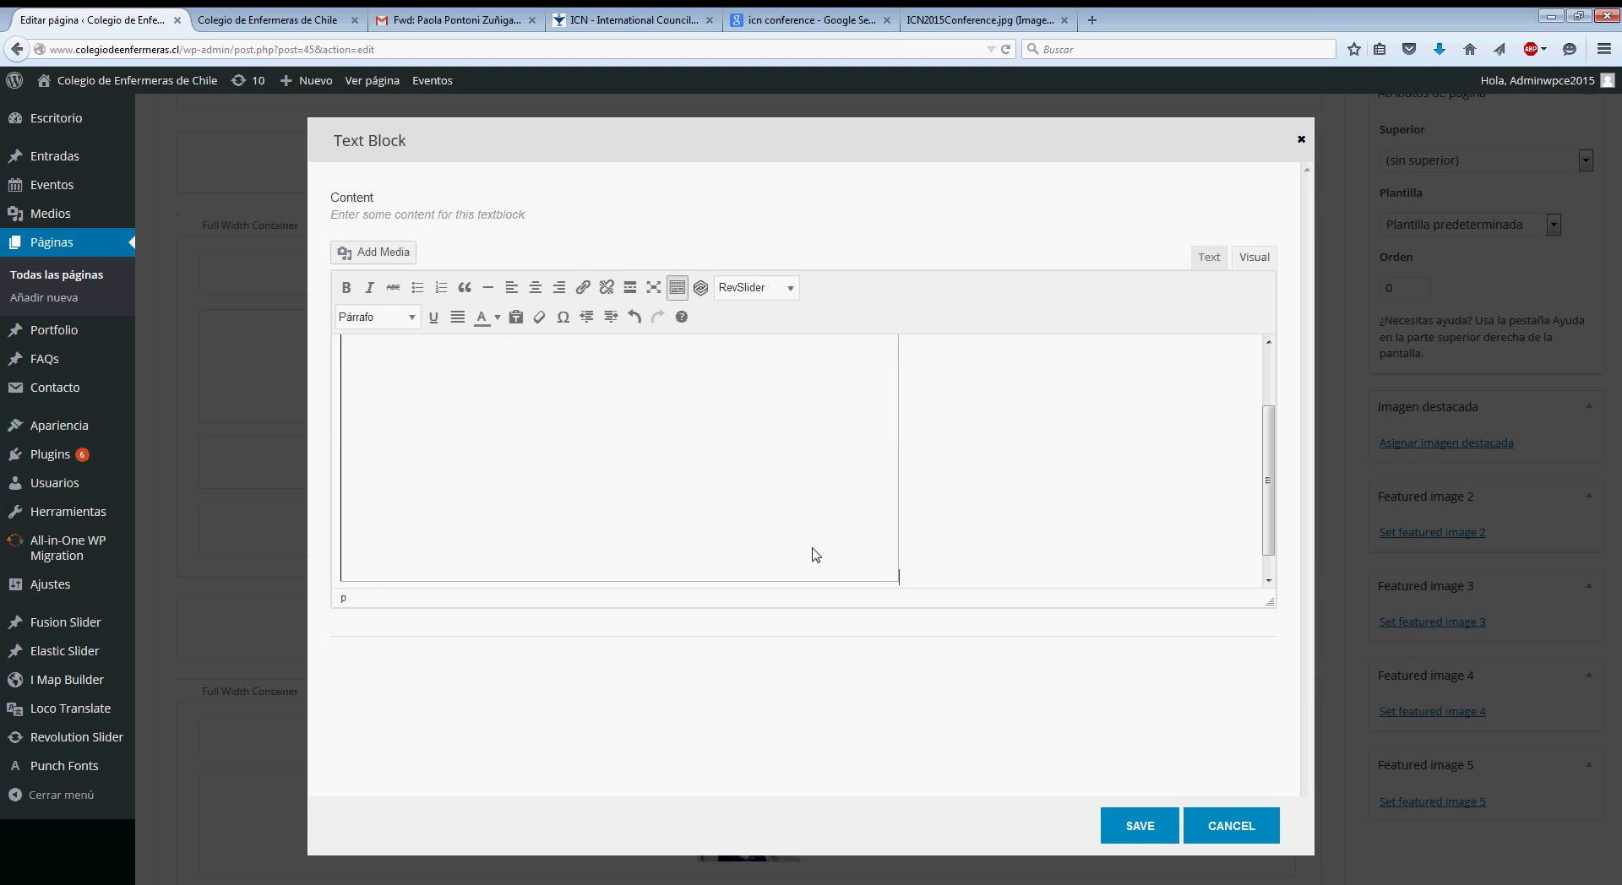
pyautogui.click(1139, 826)
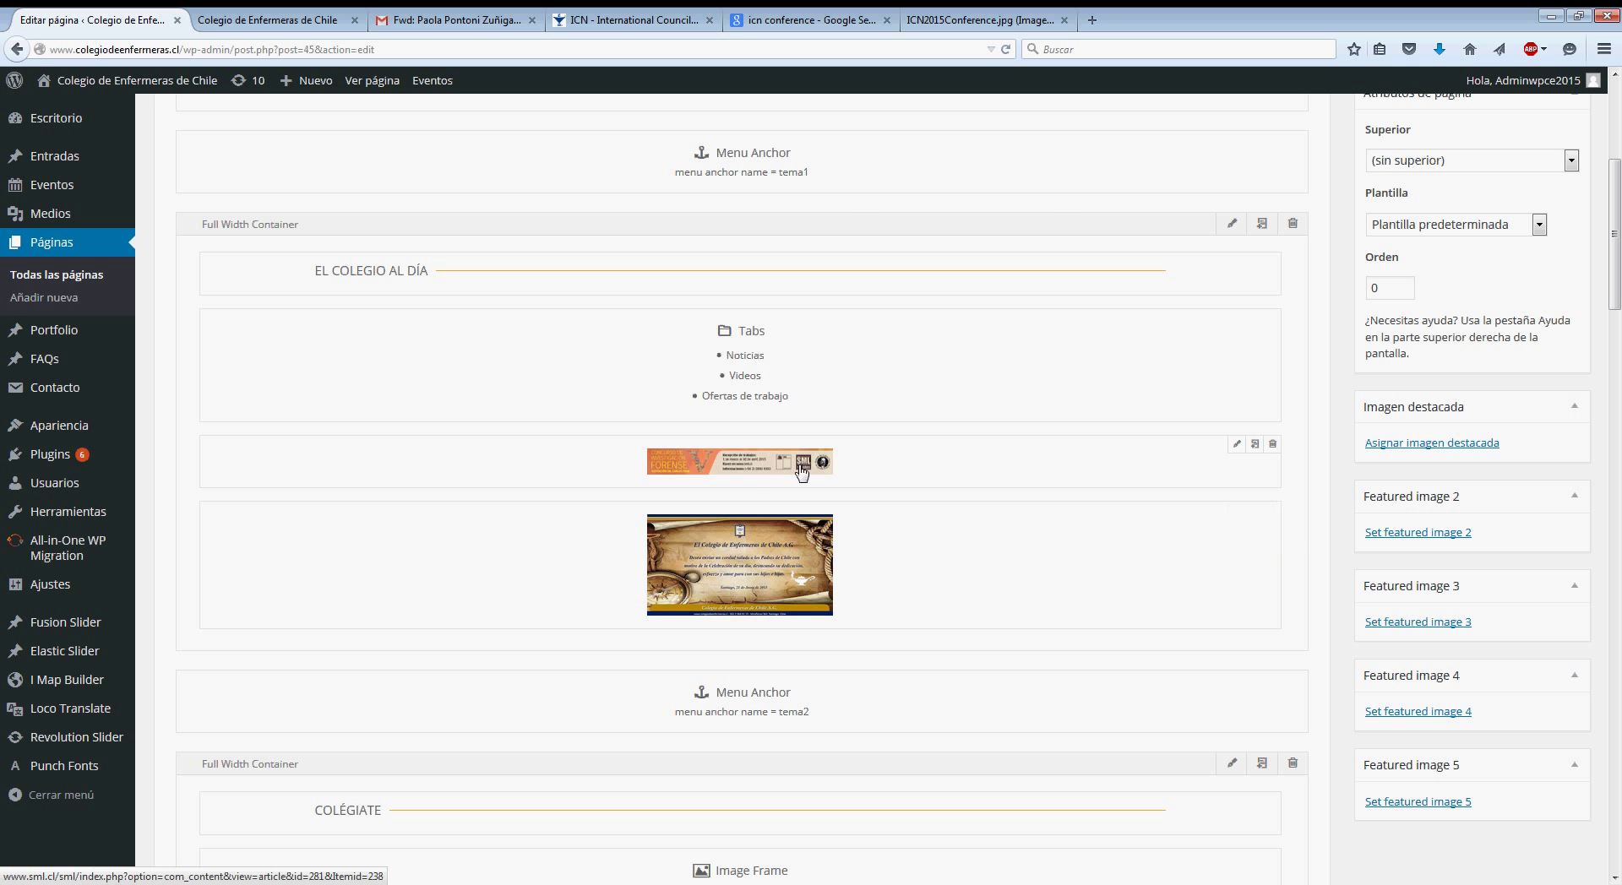
# - Delete the original forensic contest banner block, view the linked Dia-del-padre.jpg image at full size and return to the page editor
pyautogui.click(1273, 447)
pyautogui.scroll(2, 1097, 571)
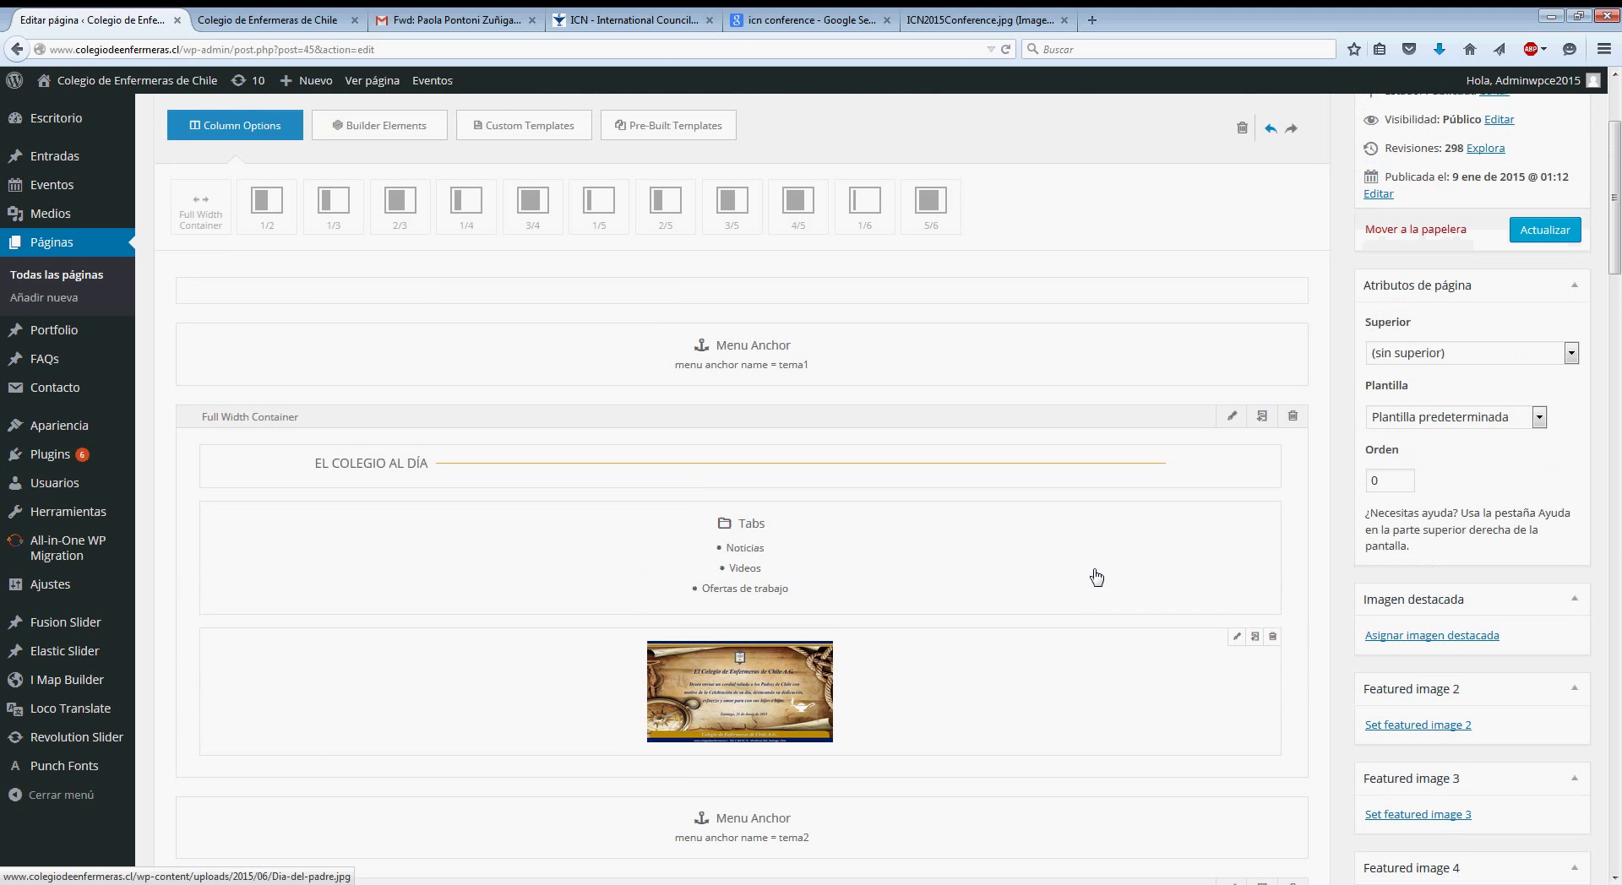
pyautogui.click(729, 683)
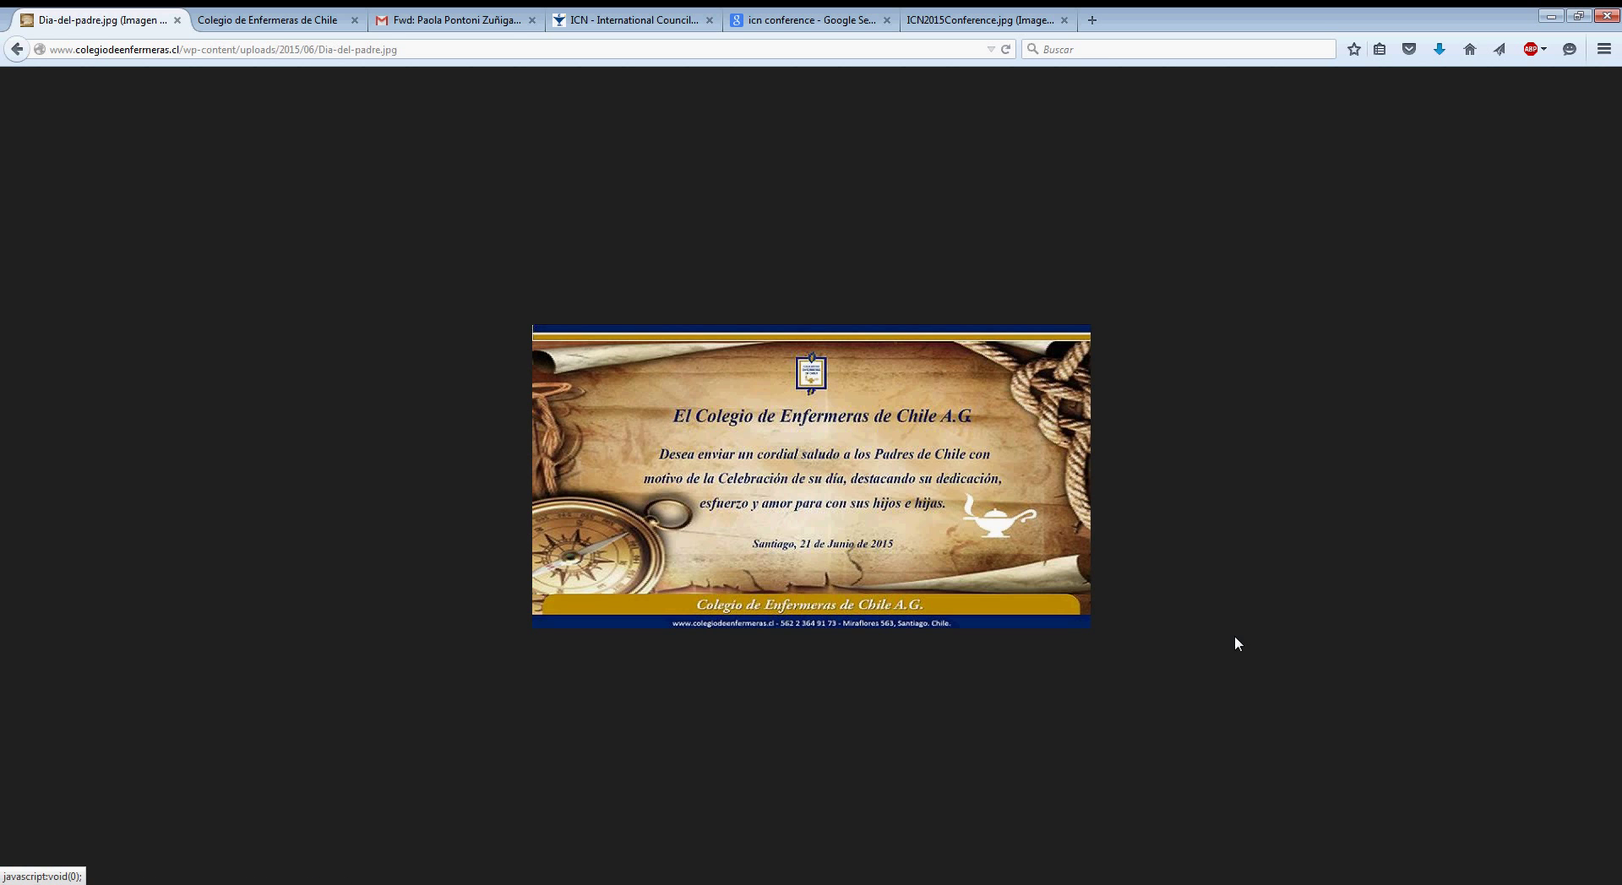
pyautogui.click(15, 49)
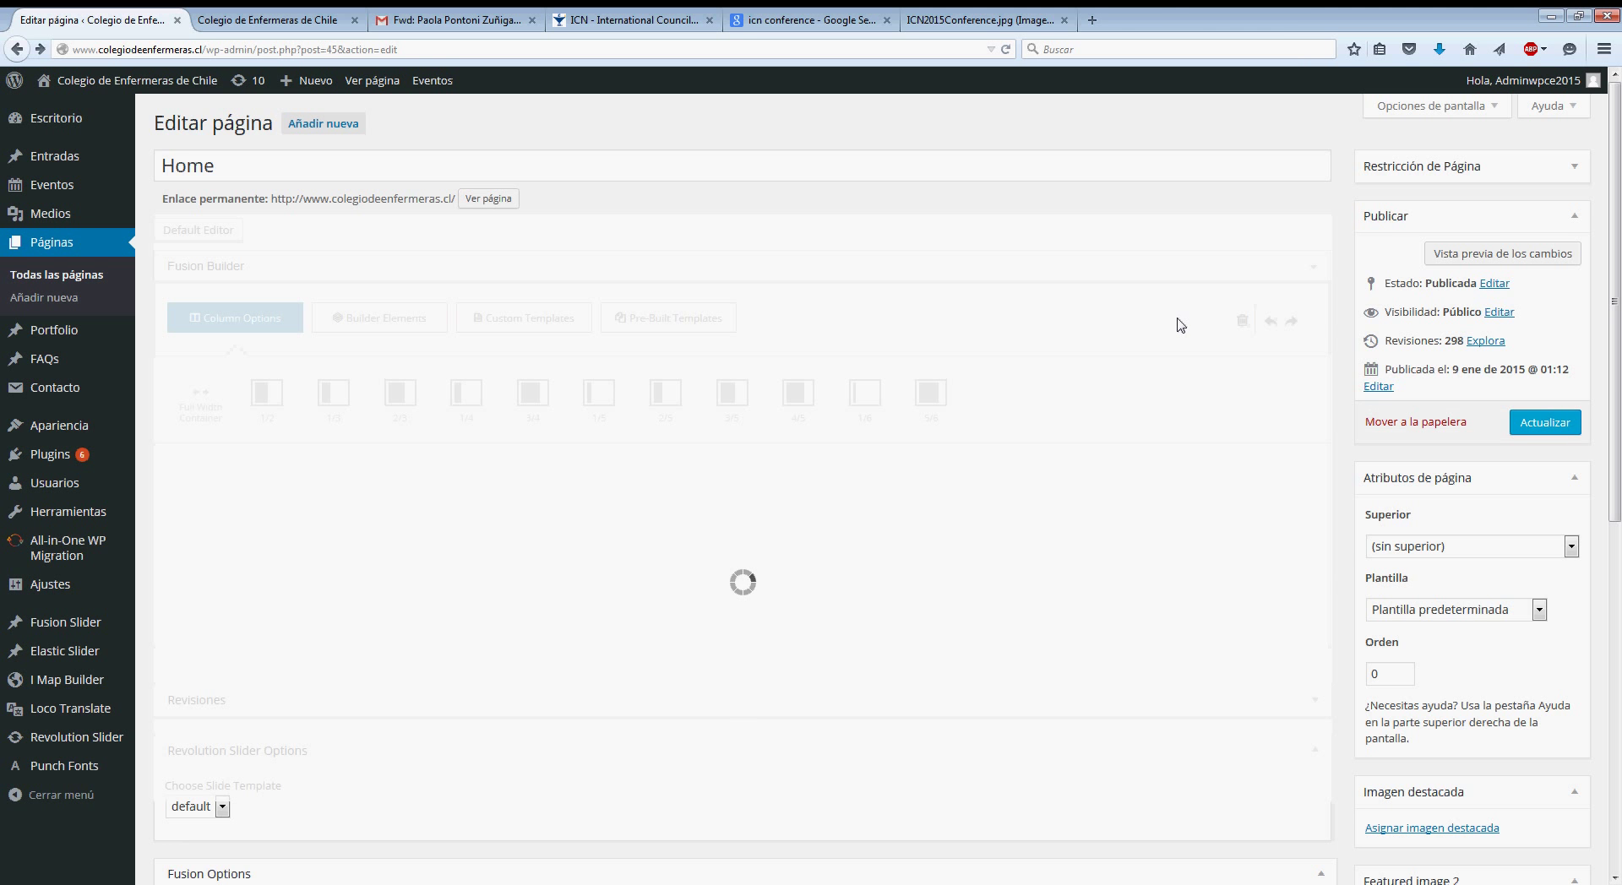
# - Edit the forensic contest banner's text block, select its image and start choosing a file to upload as its replacement
pyautogui.scroll(-6, 1181, 324)
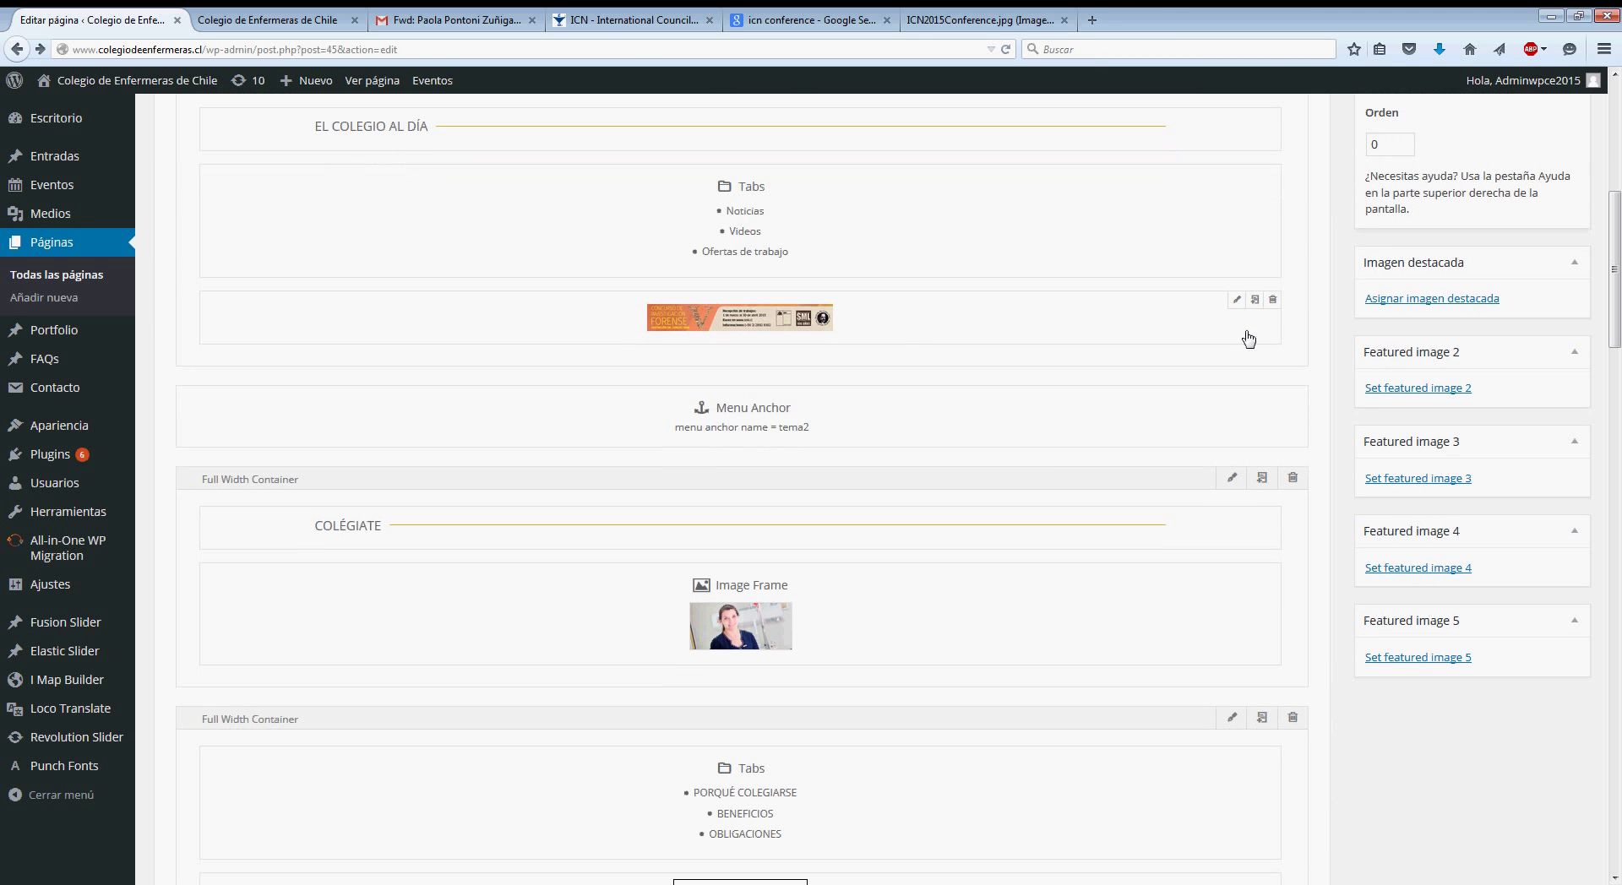
pyautogui.click(1238, 302)
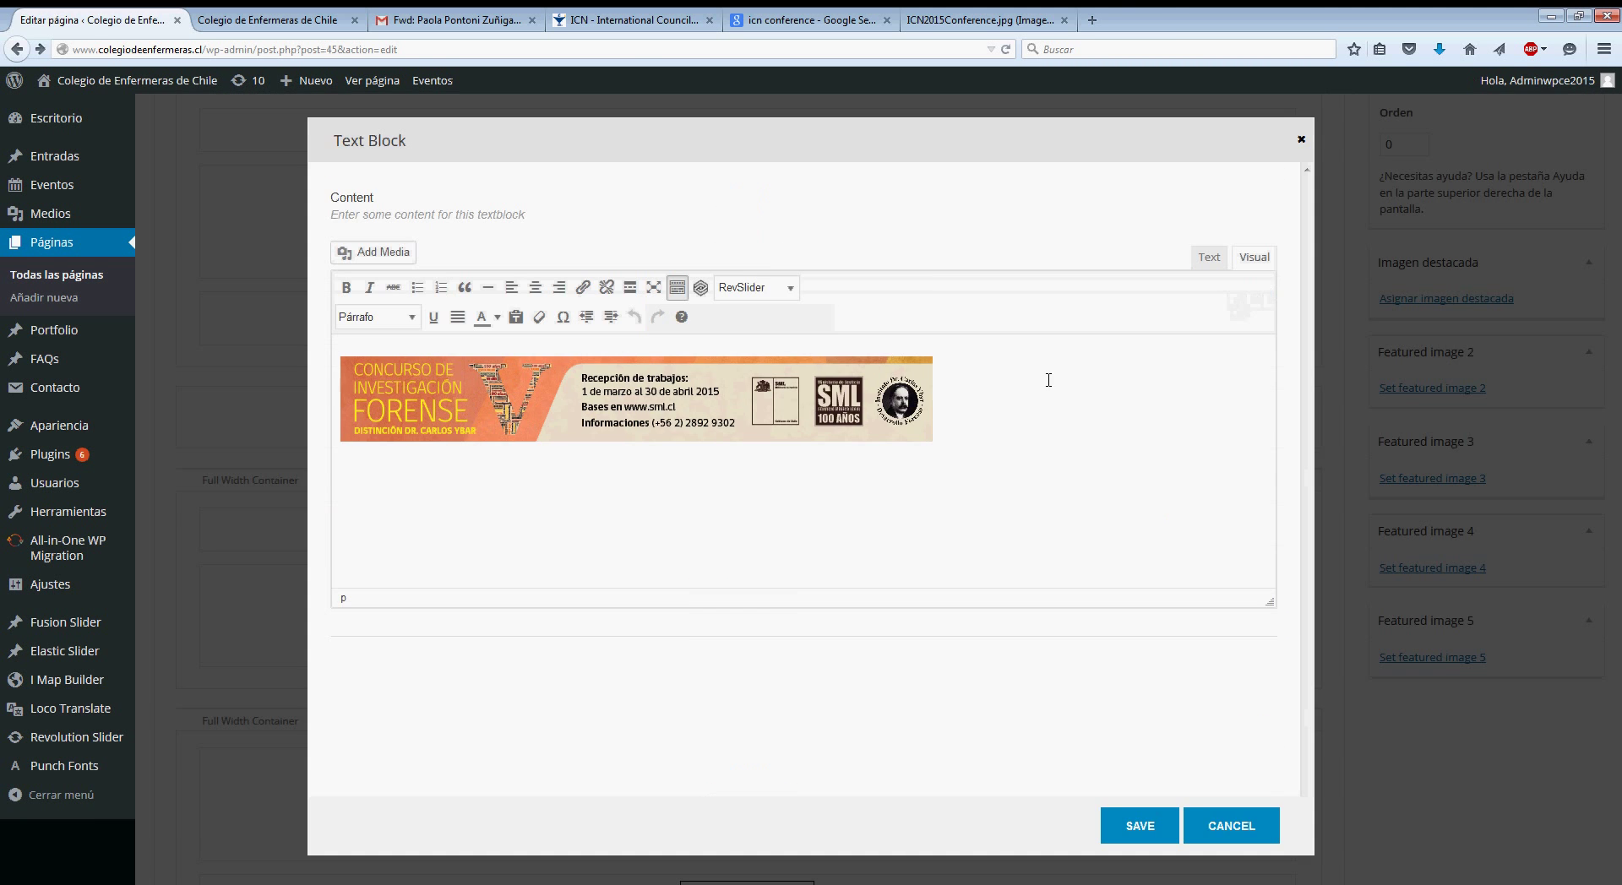
pyautogui.click(700, 397)
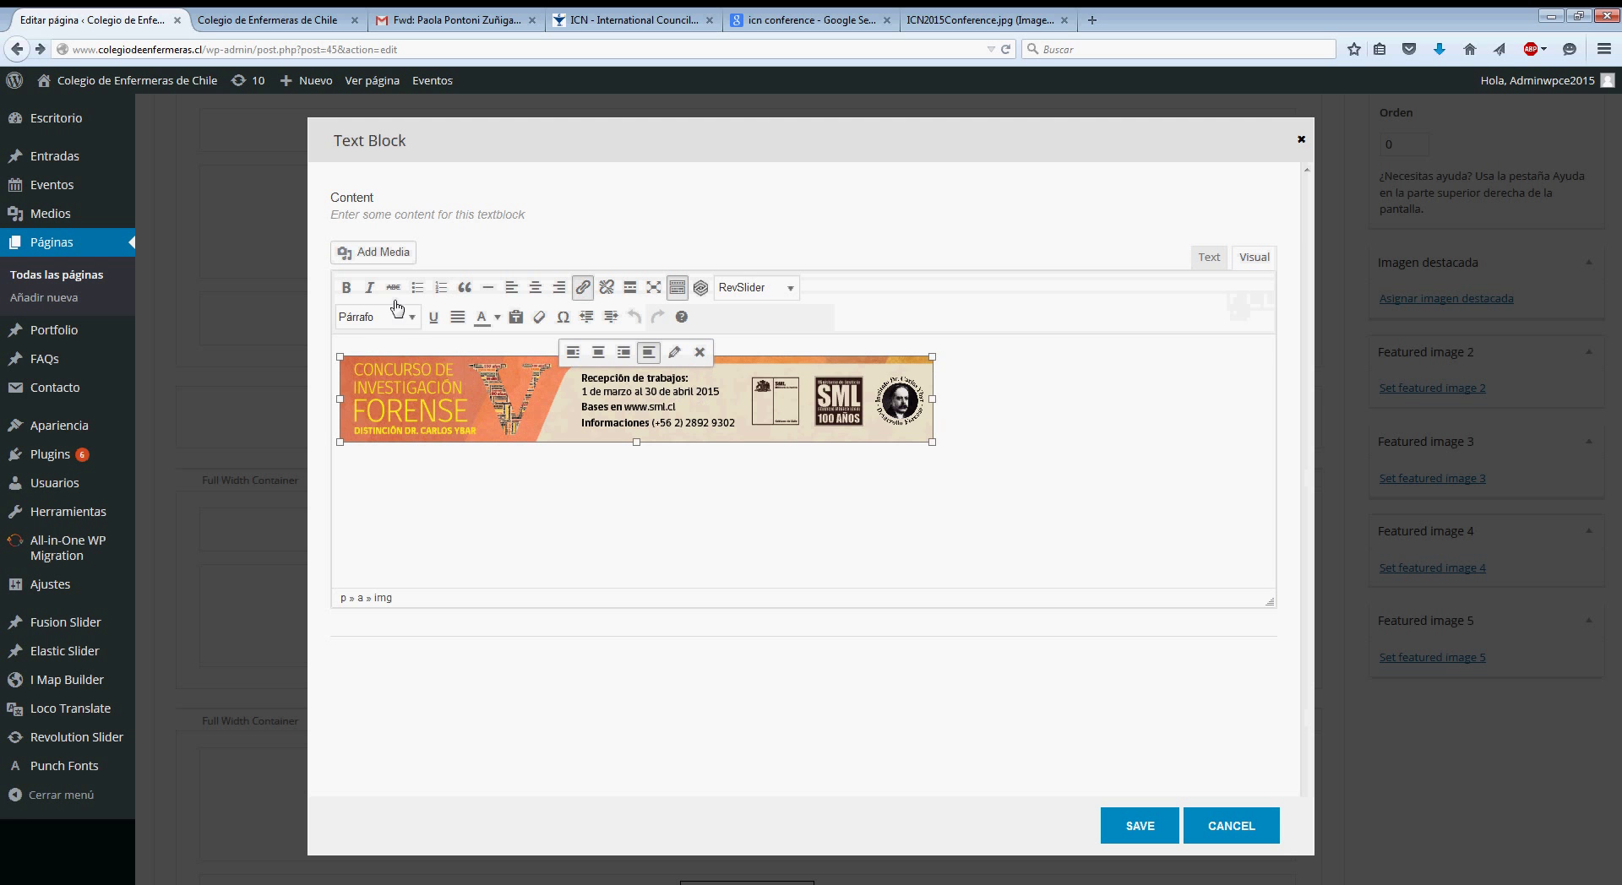
pyautogui.click(377, 255)
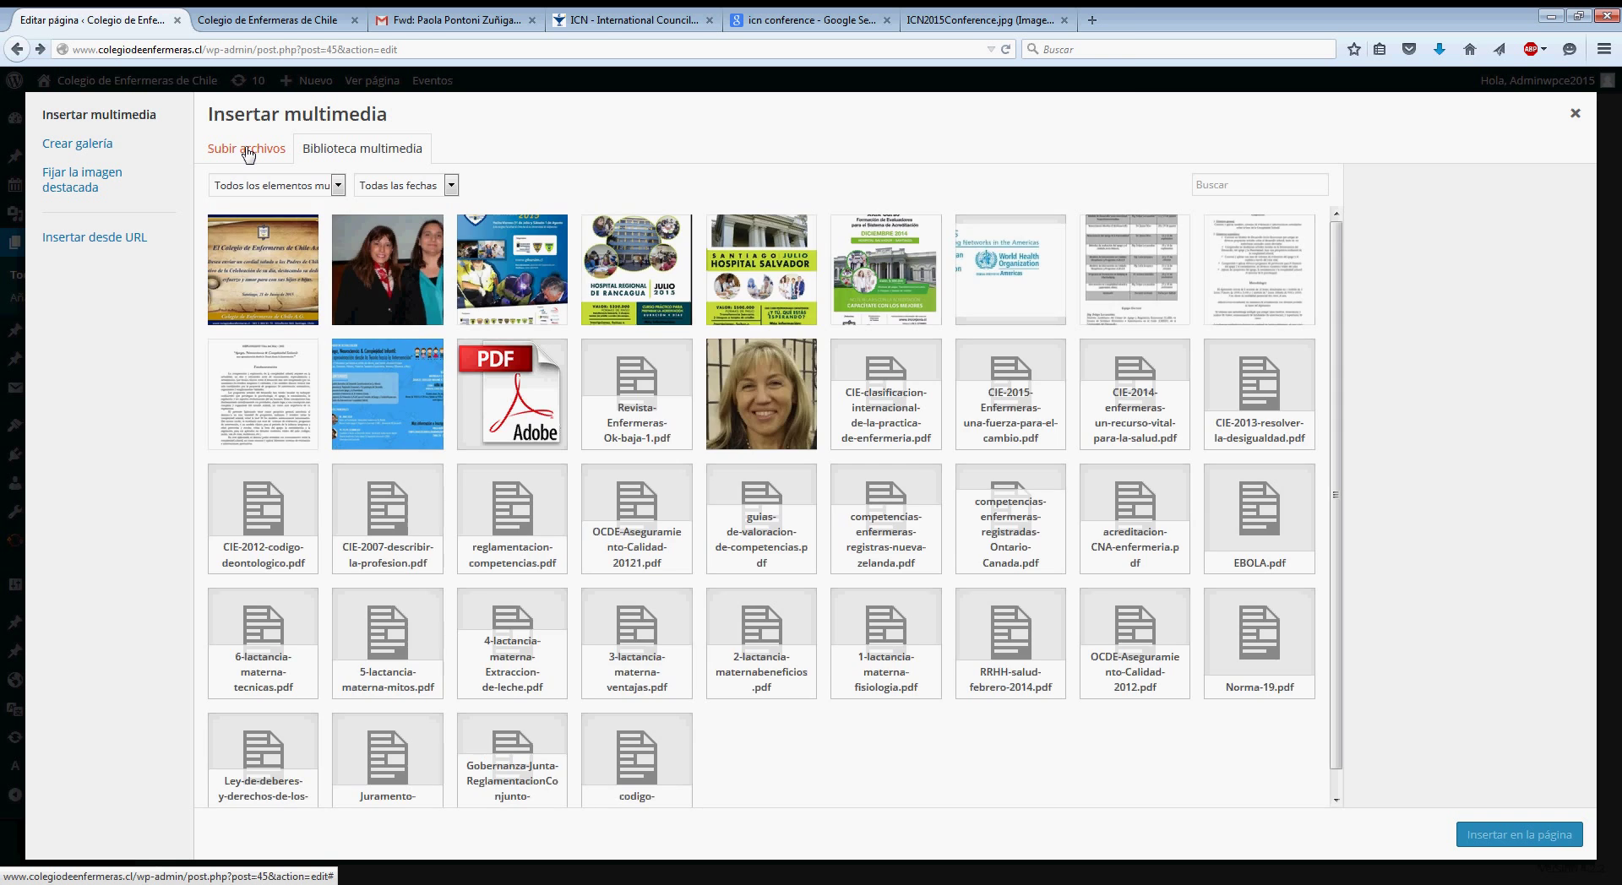
pyautogui.click(247, 151)
pyautogui.click(914, 455)
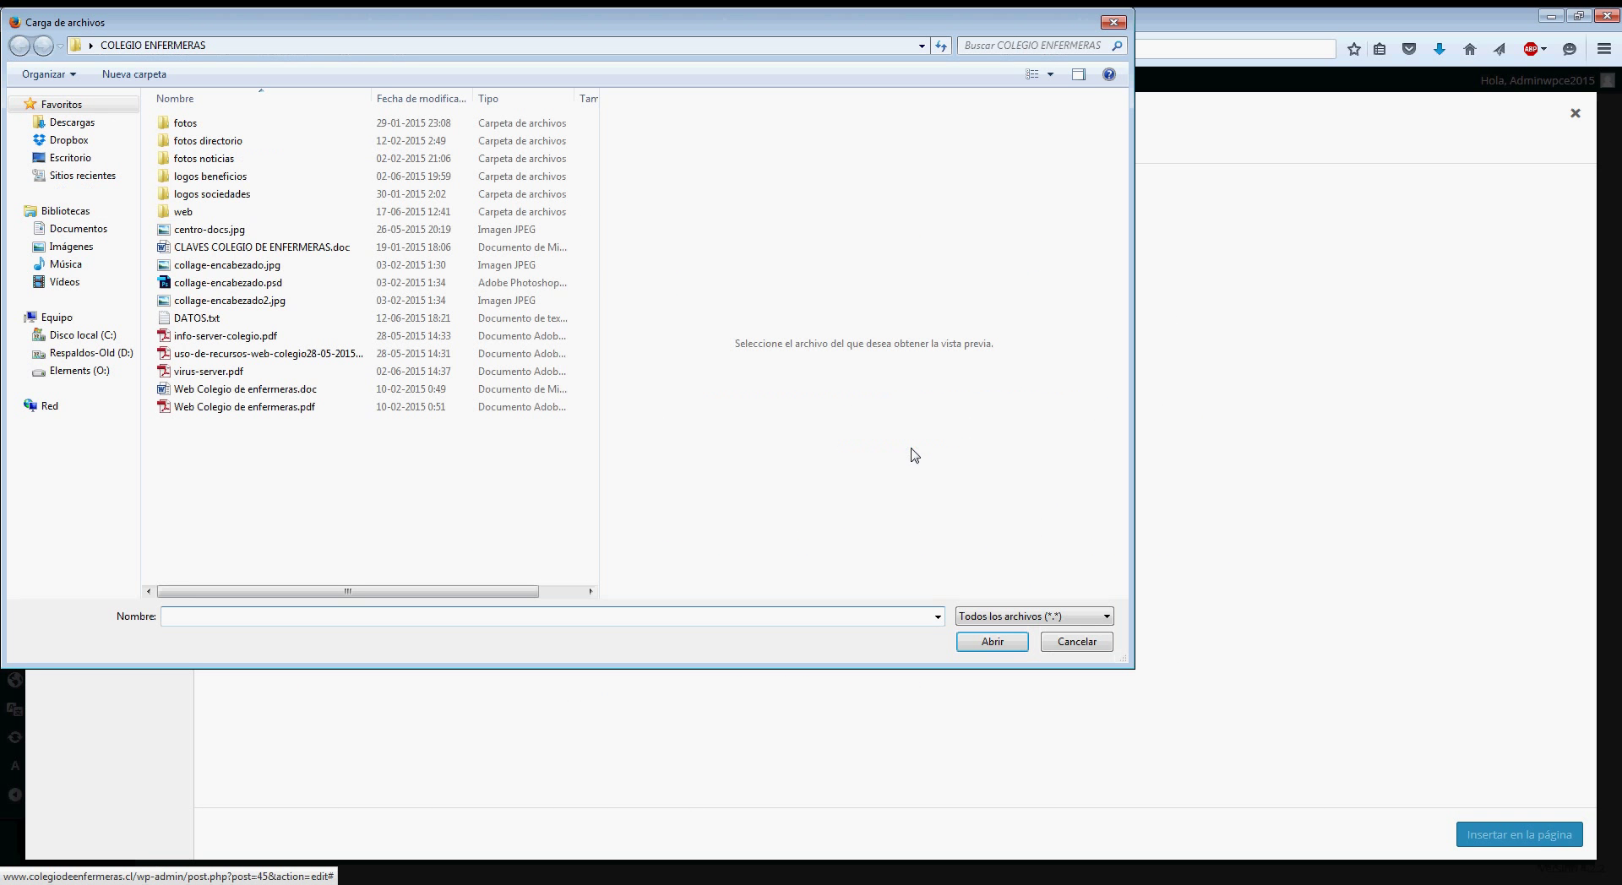
# - Browse to the "ultimos cambios" folder inside COLEGIO ENFERMERAS > web
pyautogui.doubleClick(186, 213)
pyautogui.scroll(-1, 365, 361)
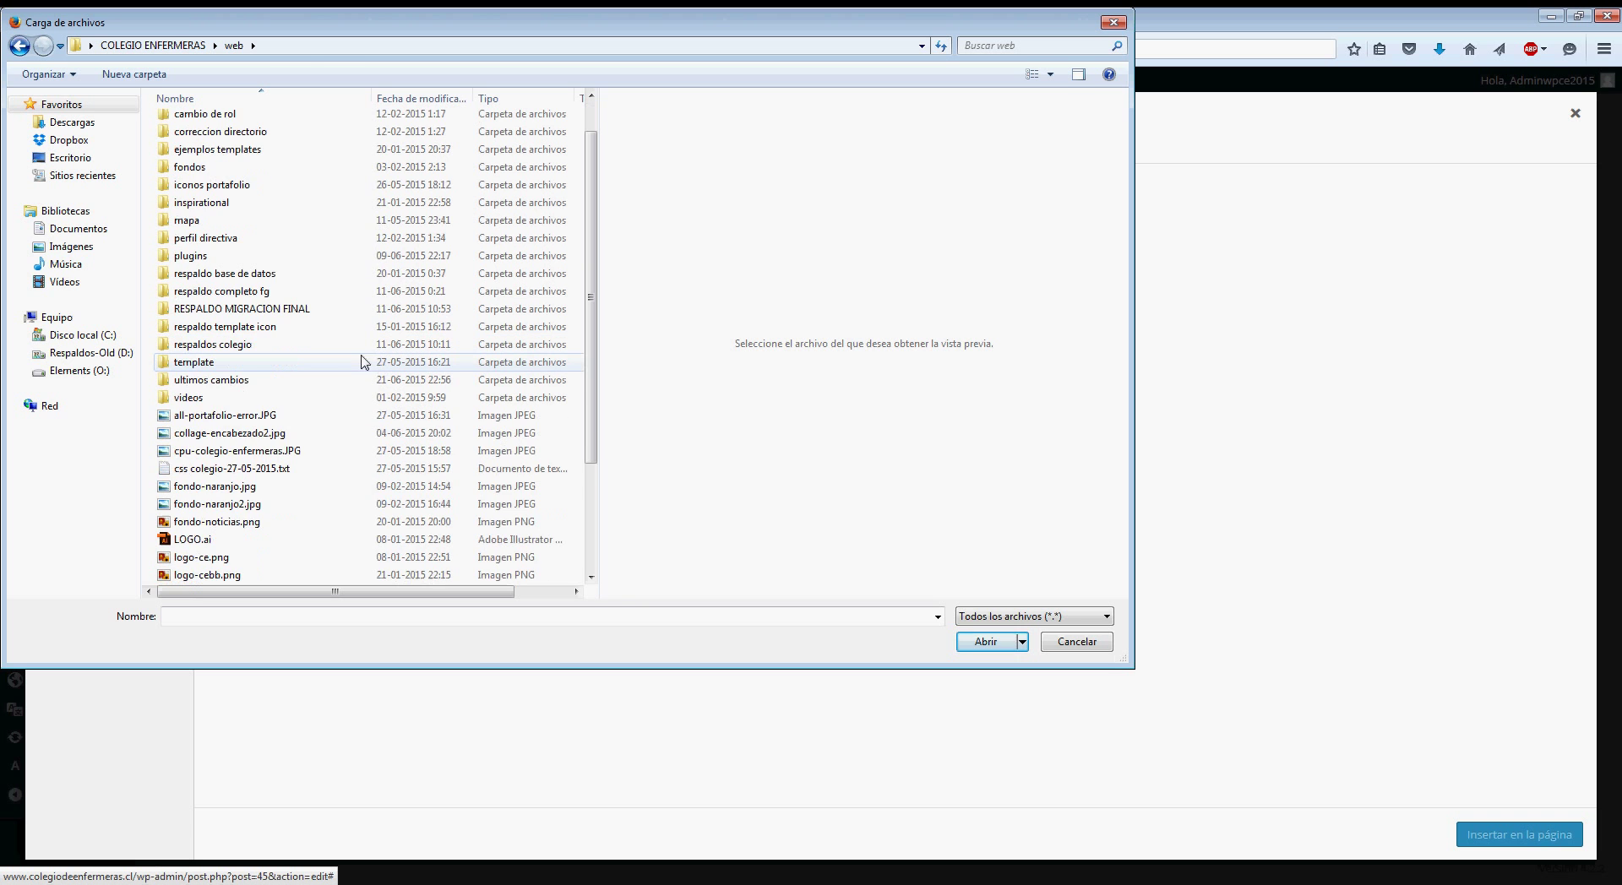
pyautogui.scroll(1, 349, 362)
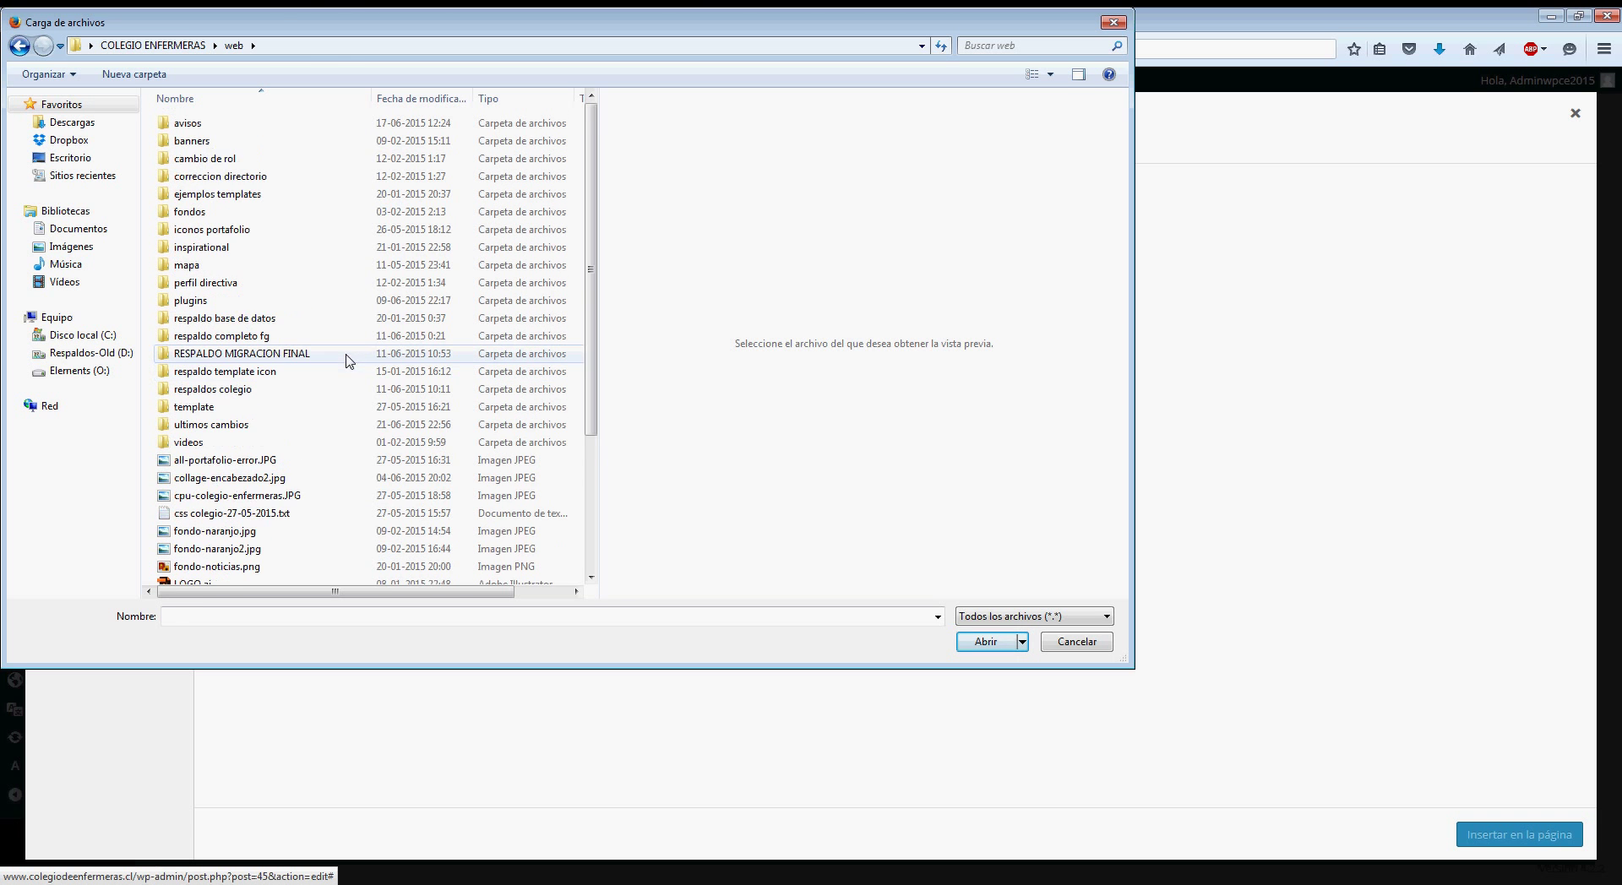
pyautogui.scroll(-4, 347, 356)
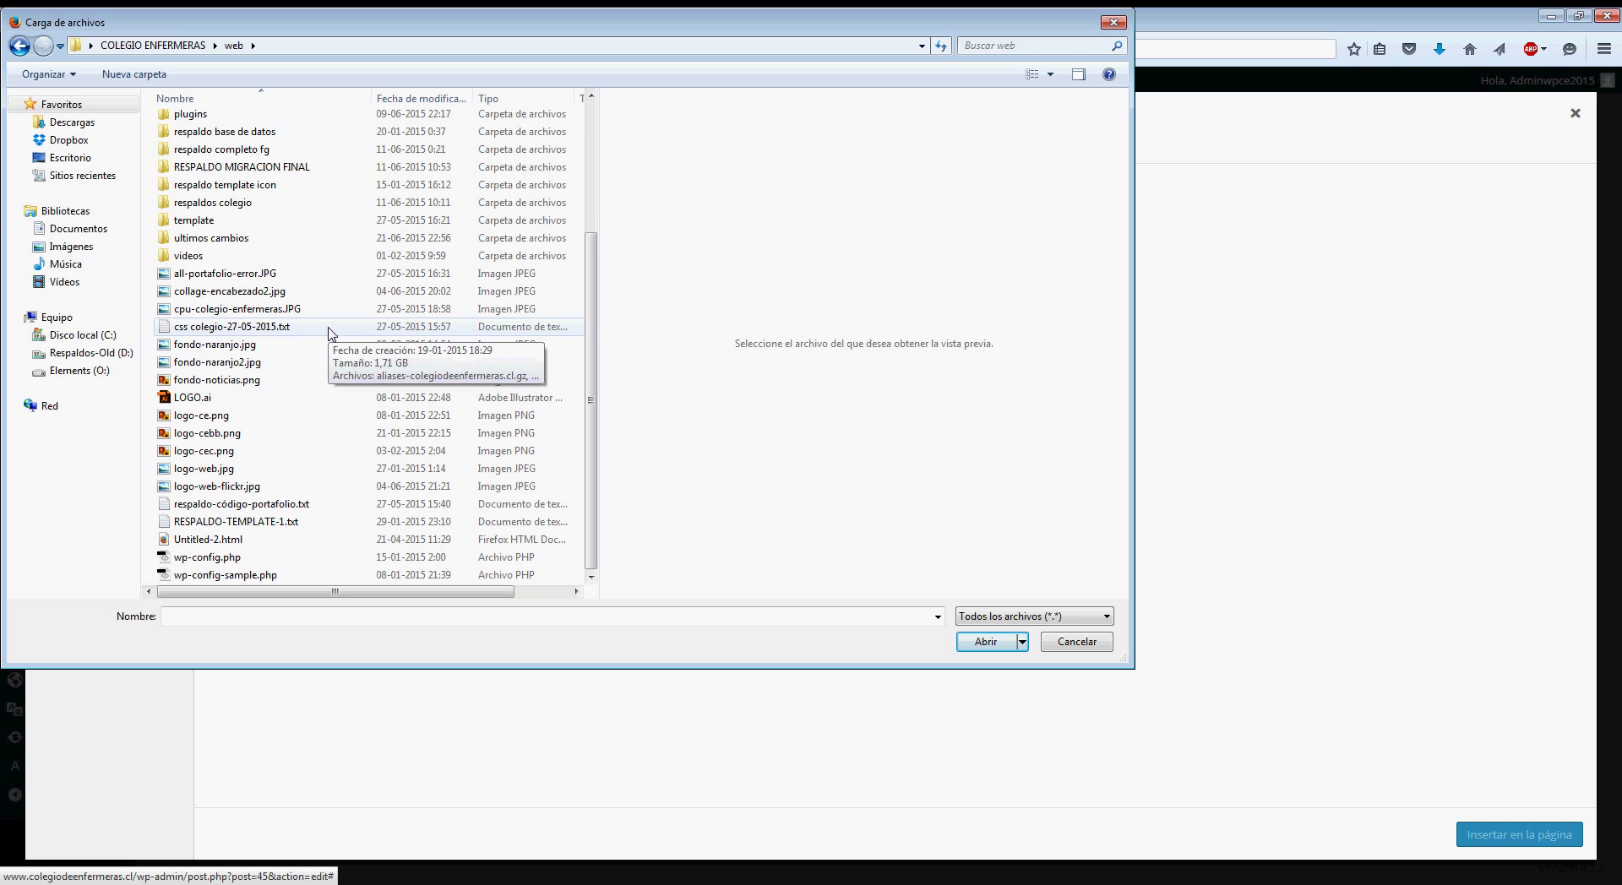
pyautogui.scroll(4, 330, 334)
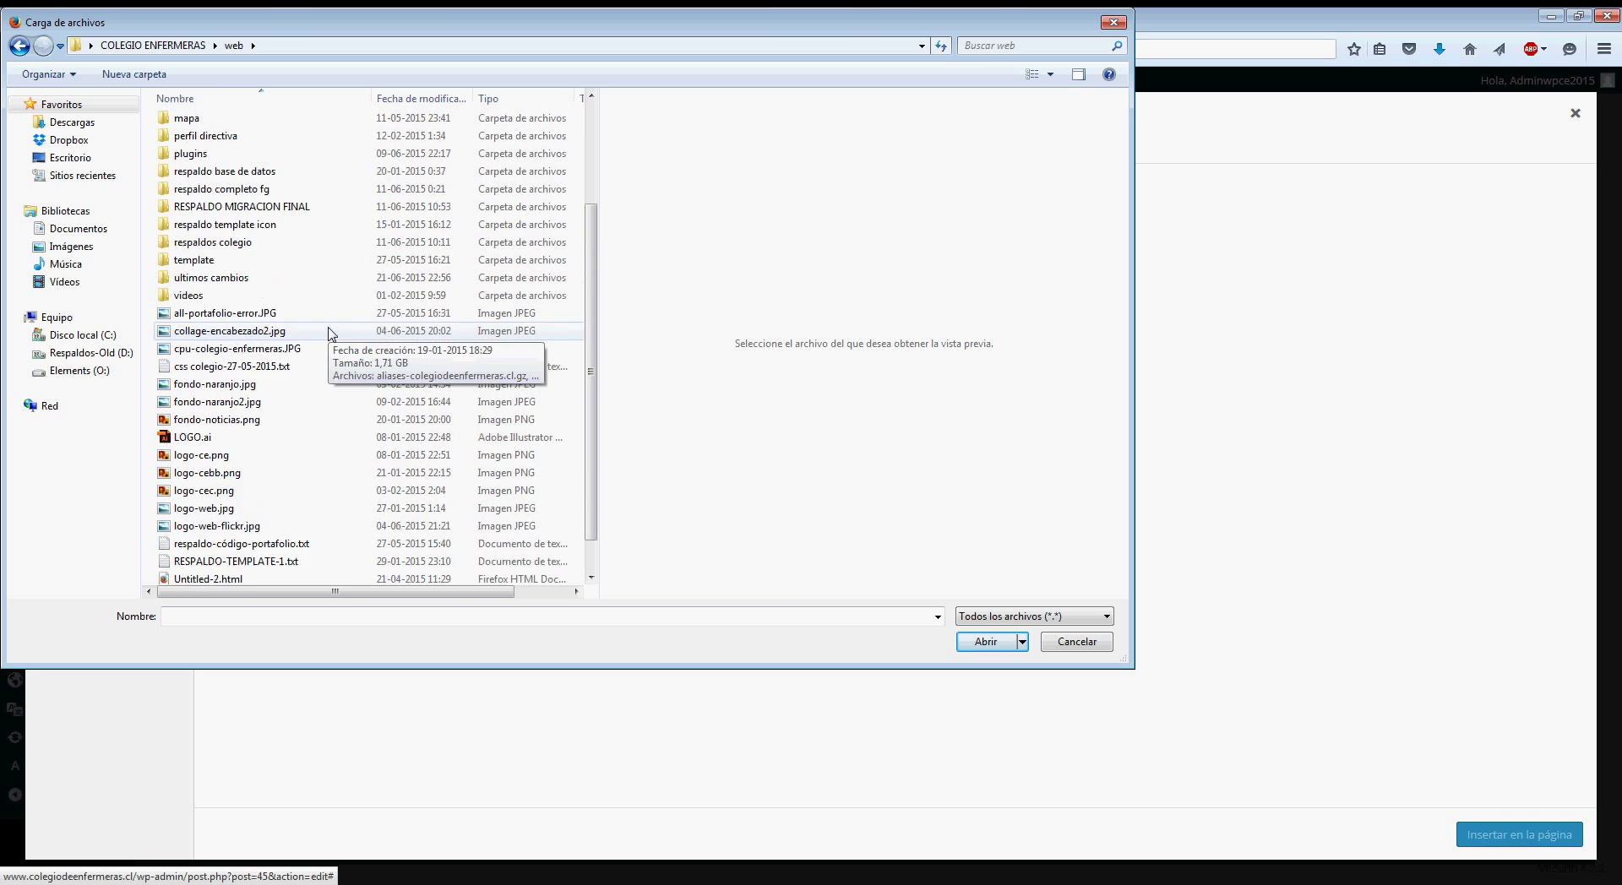
pyautogui.click(21, 47)
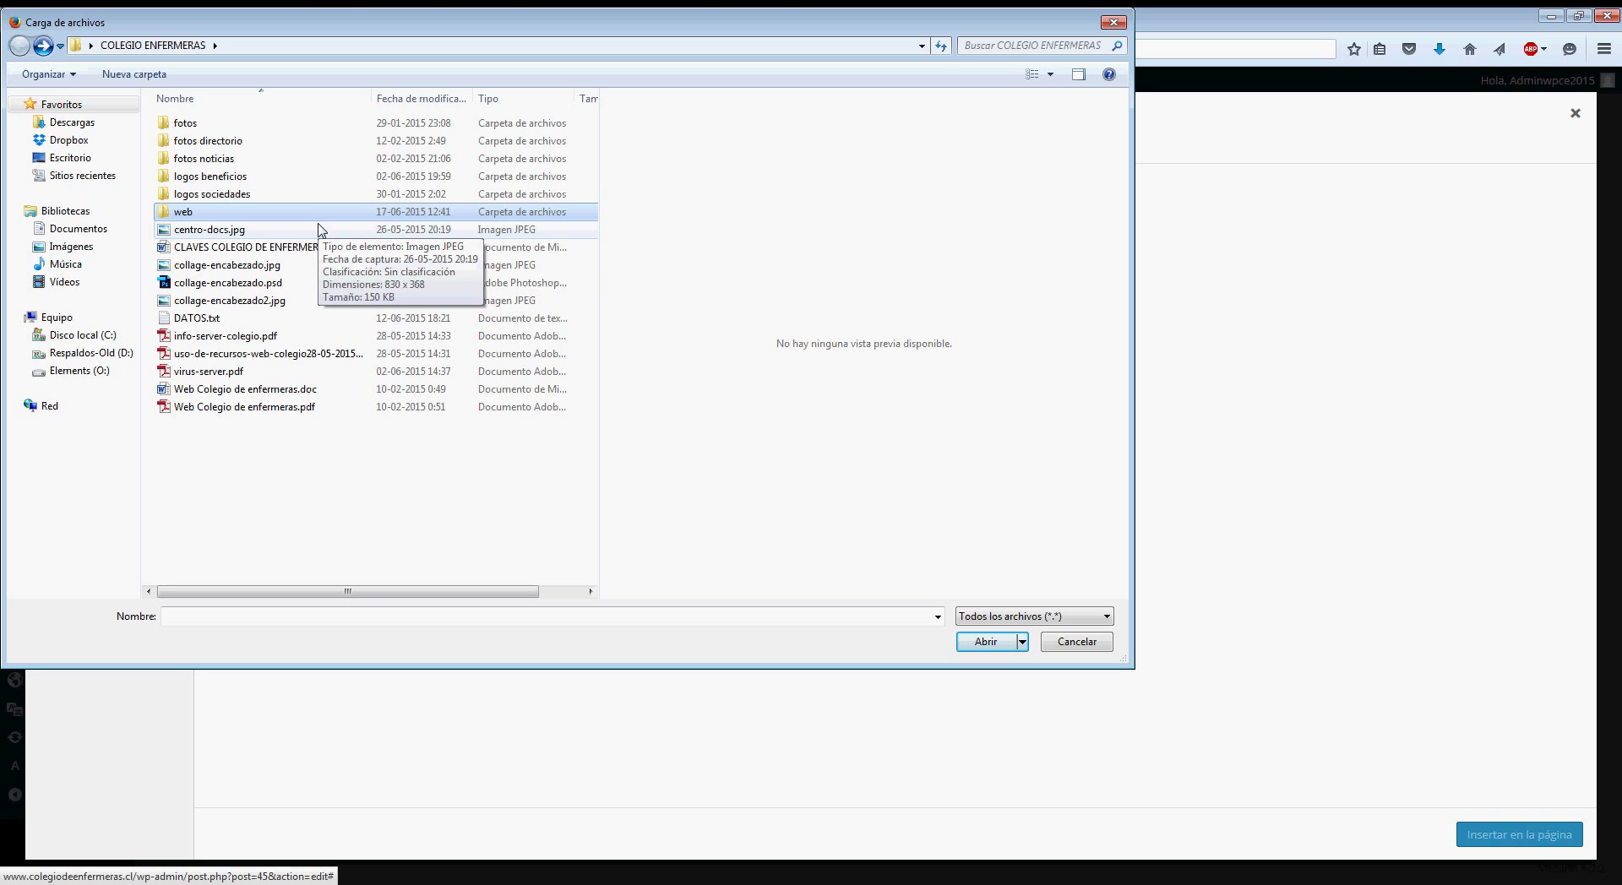
pyautogui.doubleClick(203, 213)
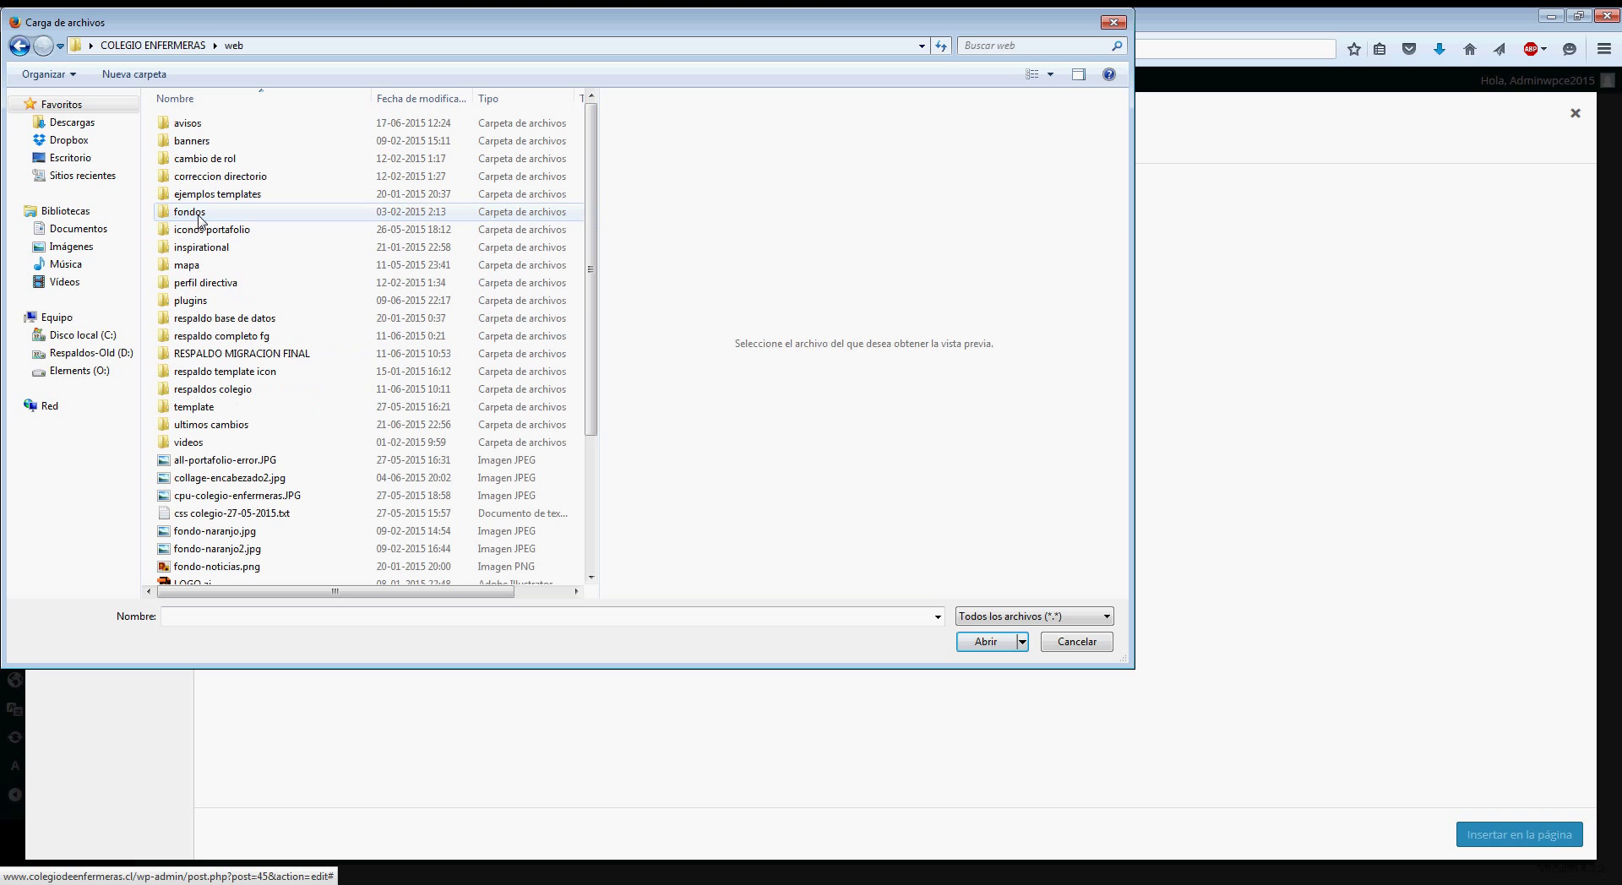
pyautogui.doubleClick(212, 427)
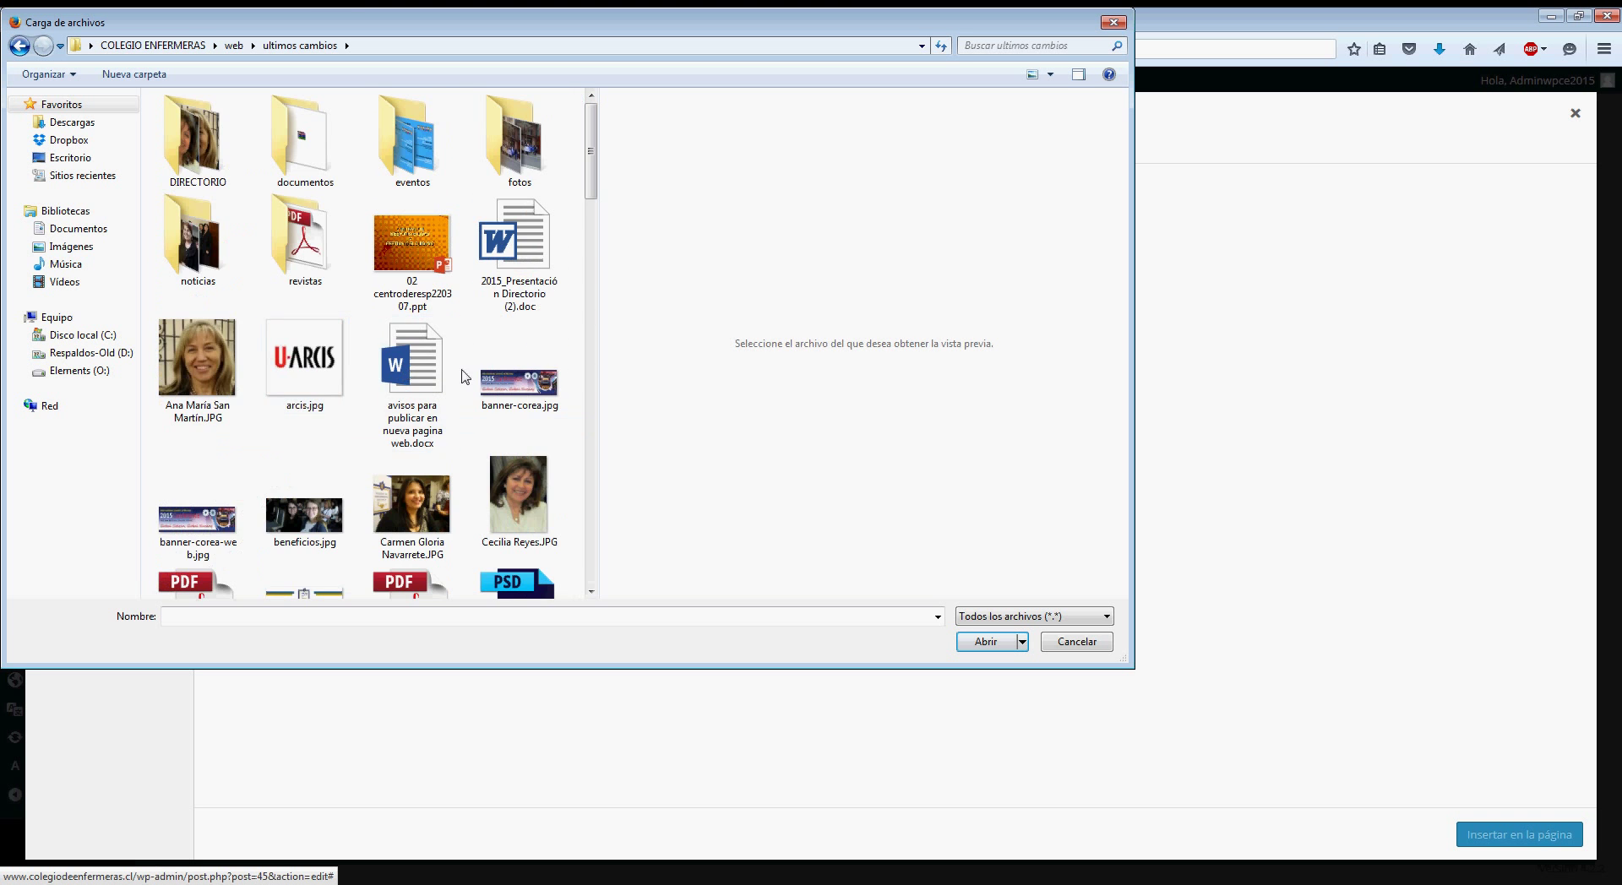
# - Upload banner-corea-web.jpg to the media library and insert it in place of the selected banner image
pyautogui.scroll(-5, 519, 377)
pyautogui.scroll(5, 518, 377)
pyautogui.click(519, 377)
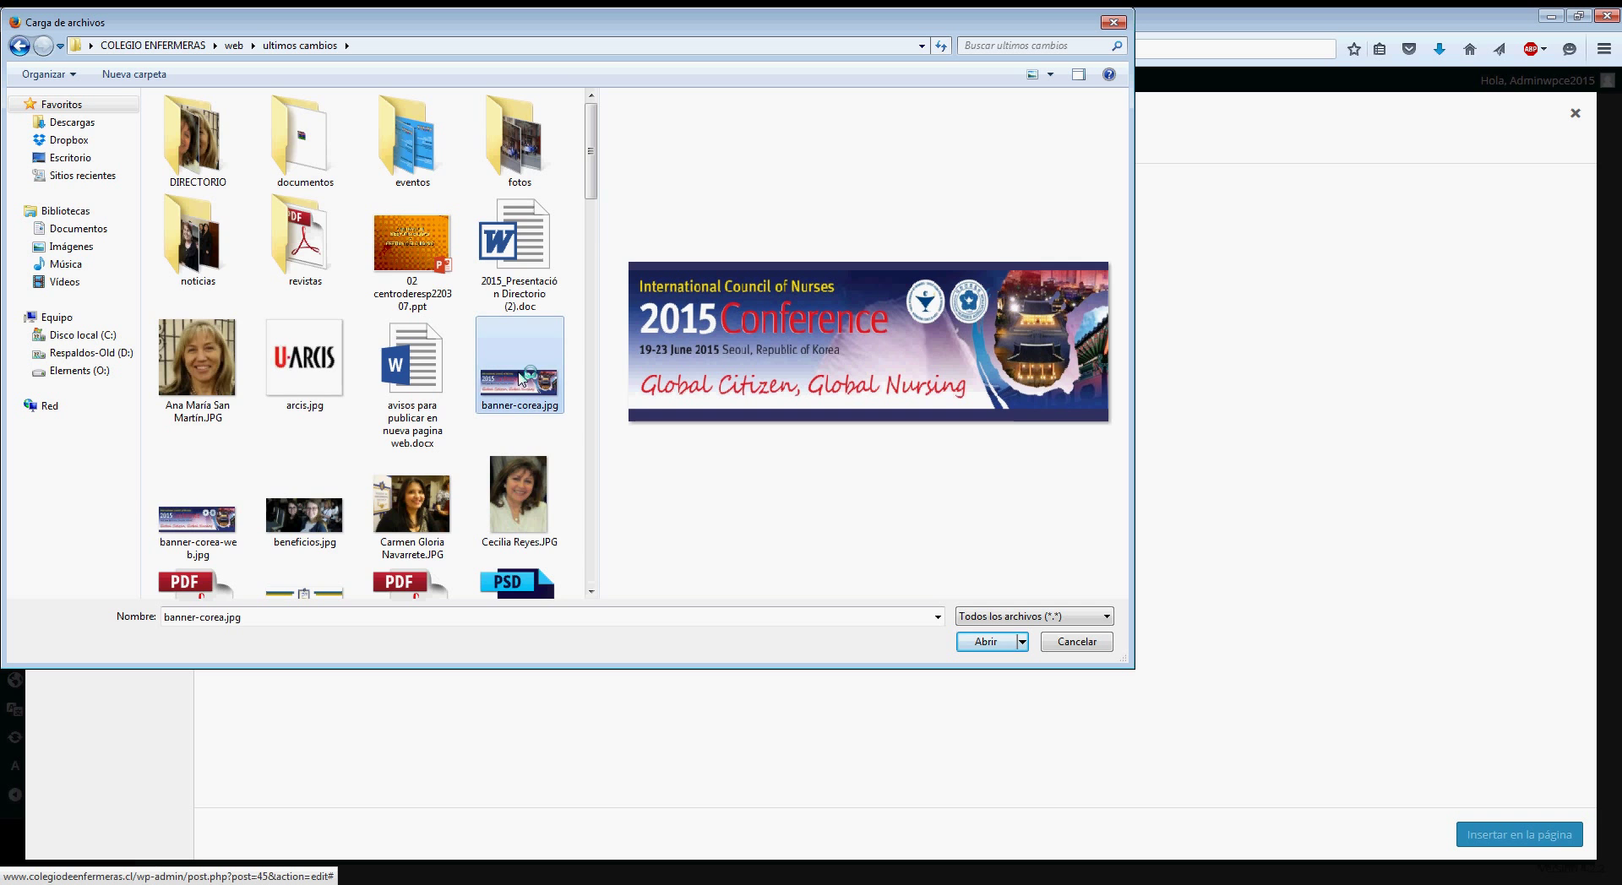
pyautogui.scroll(-4, 519, 377)
pyautogui.scroll(4, 447, 353)
pyautogui.scroll(-2, 597, 190)
pyautogui.click(197, 360)
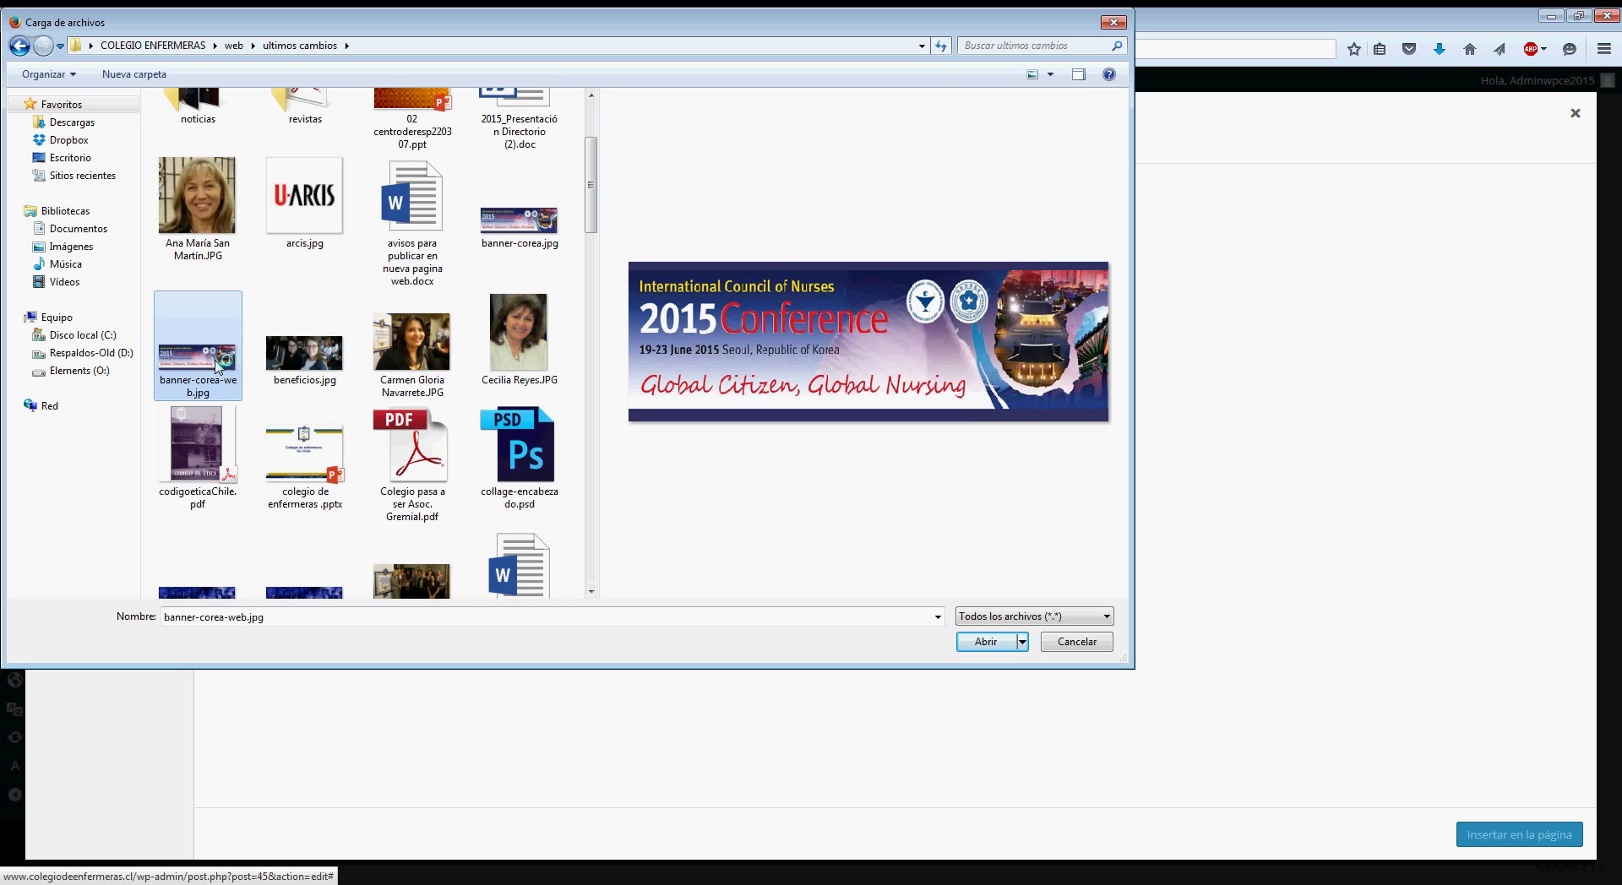
pyautogui.click(984, 644)
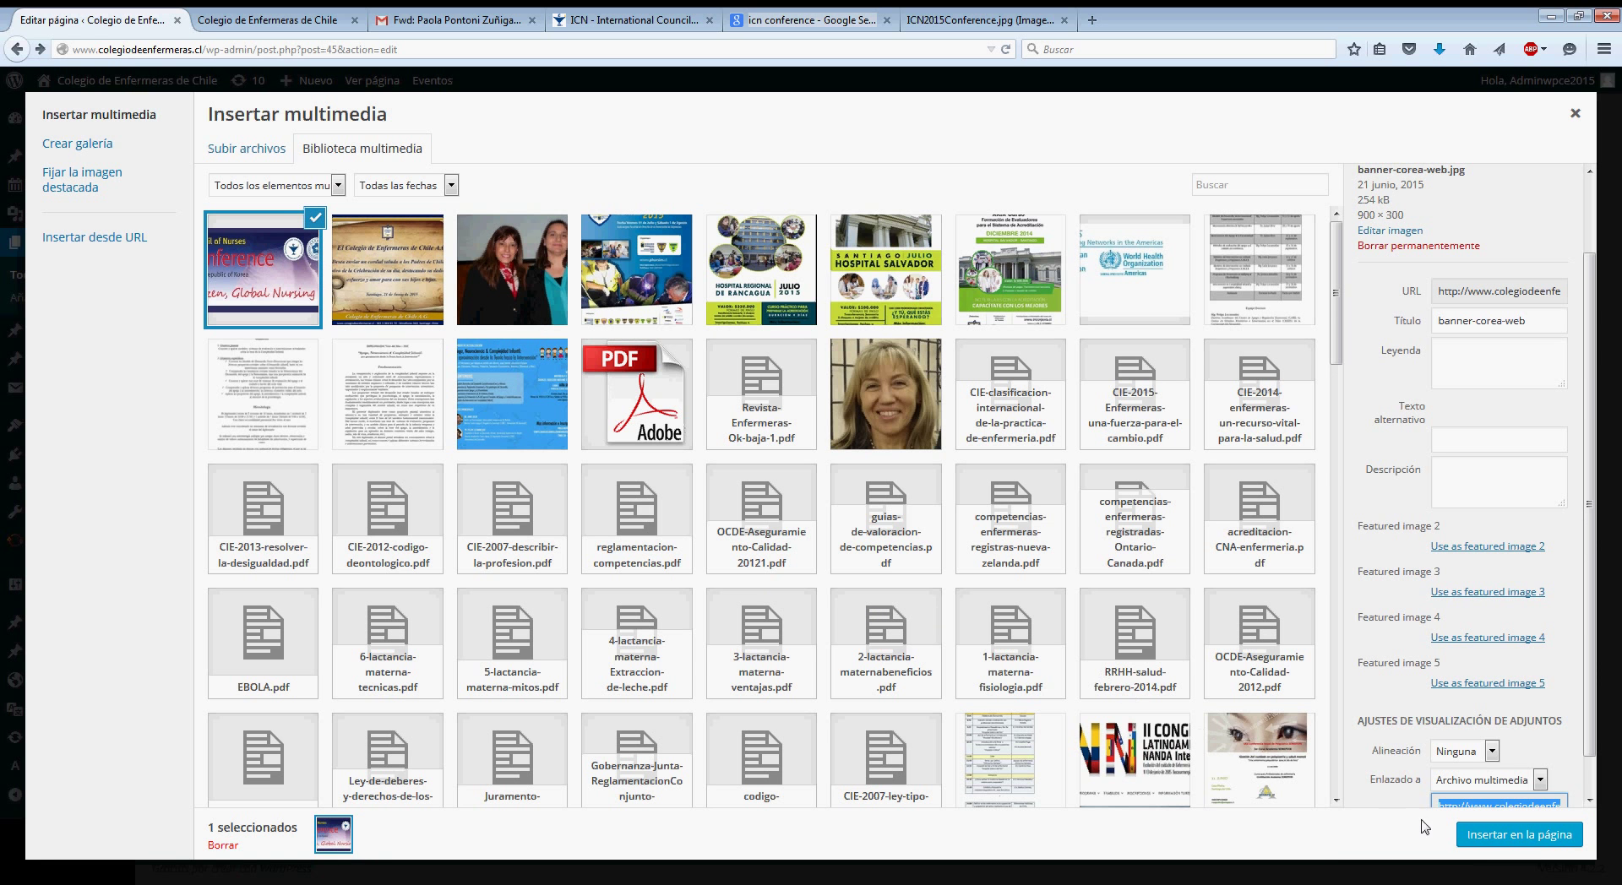
pyautogui.click(1488, 842)
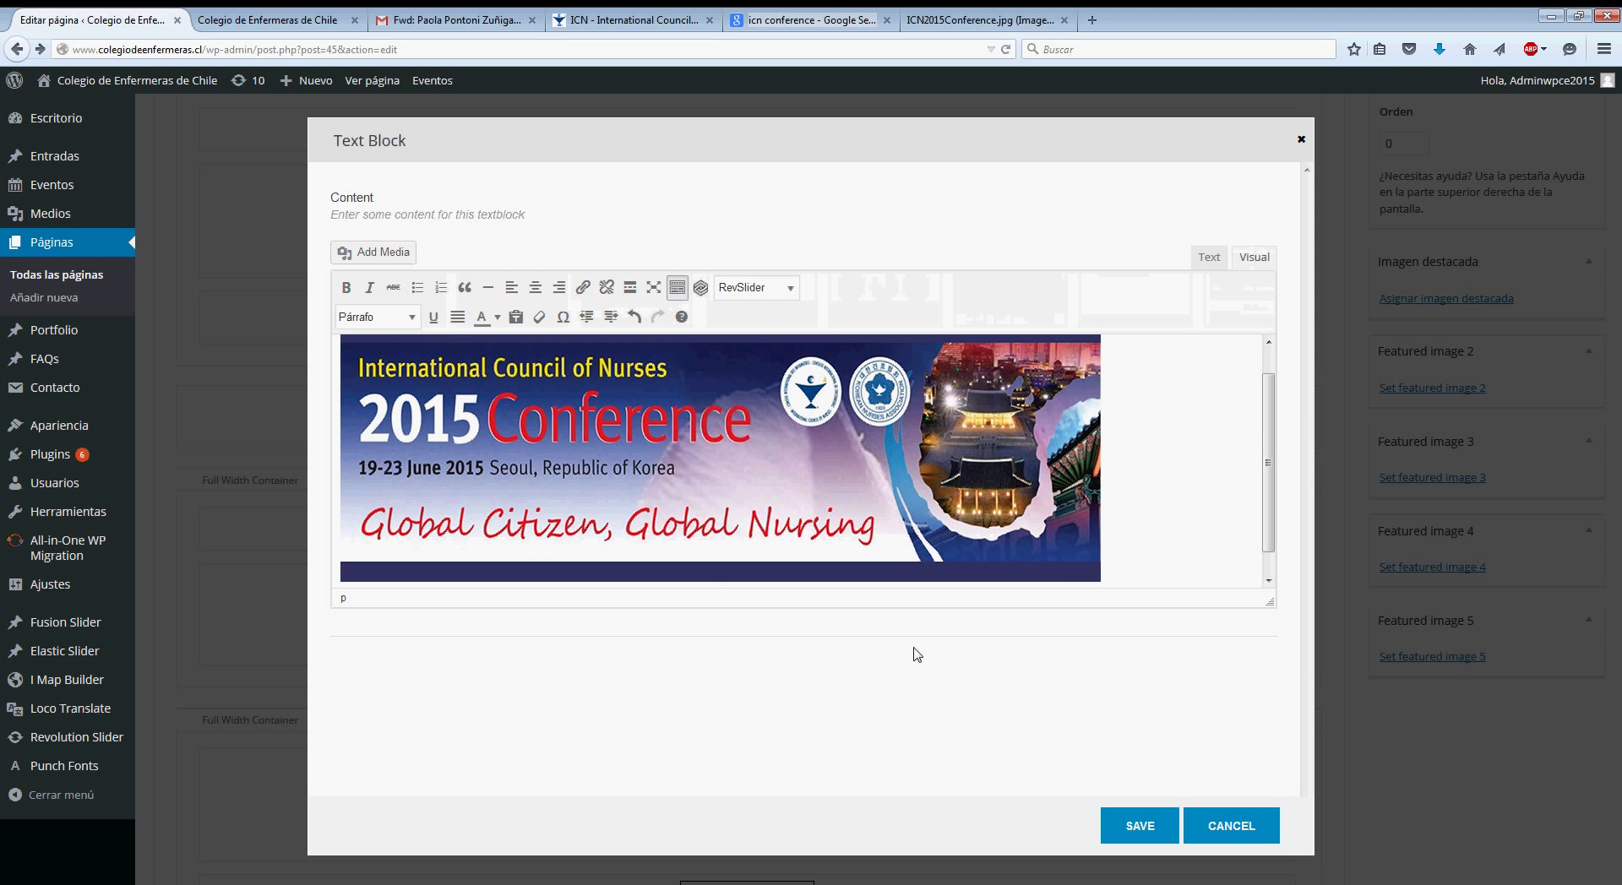
# - Open the ICN 2015 Conference banner's link for editing, copy the Spanish ICN site's address from its open page and return to the link settings
pyautogui.click(719, 440)
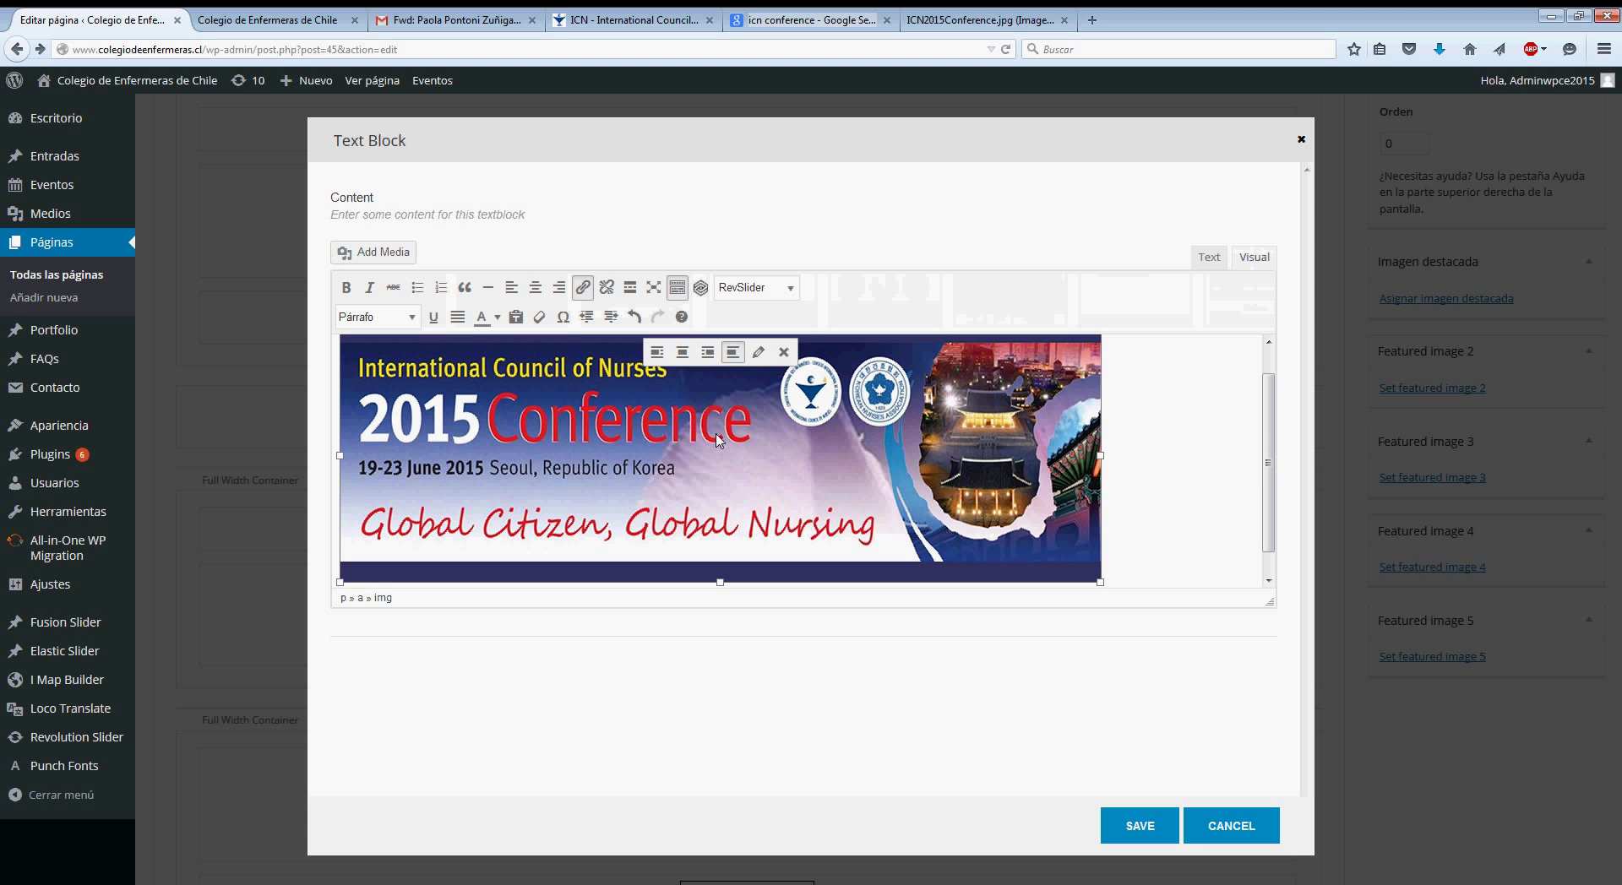
pyautogui.click(583, 288)
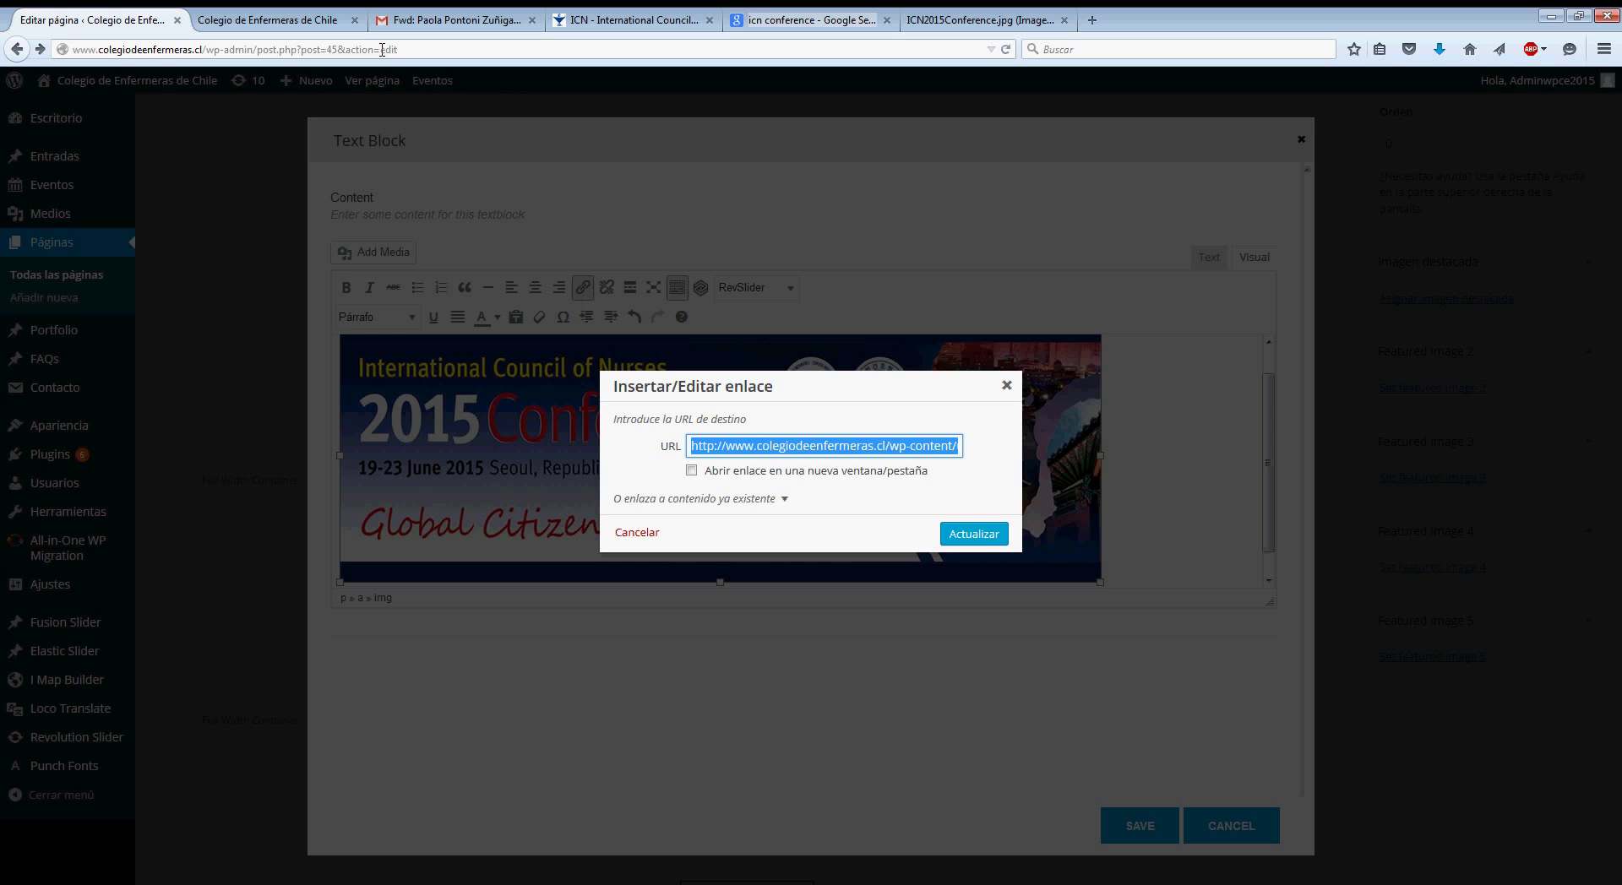
pyautogui.click(625, 20)
pyautogui.click(123, 49)
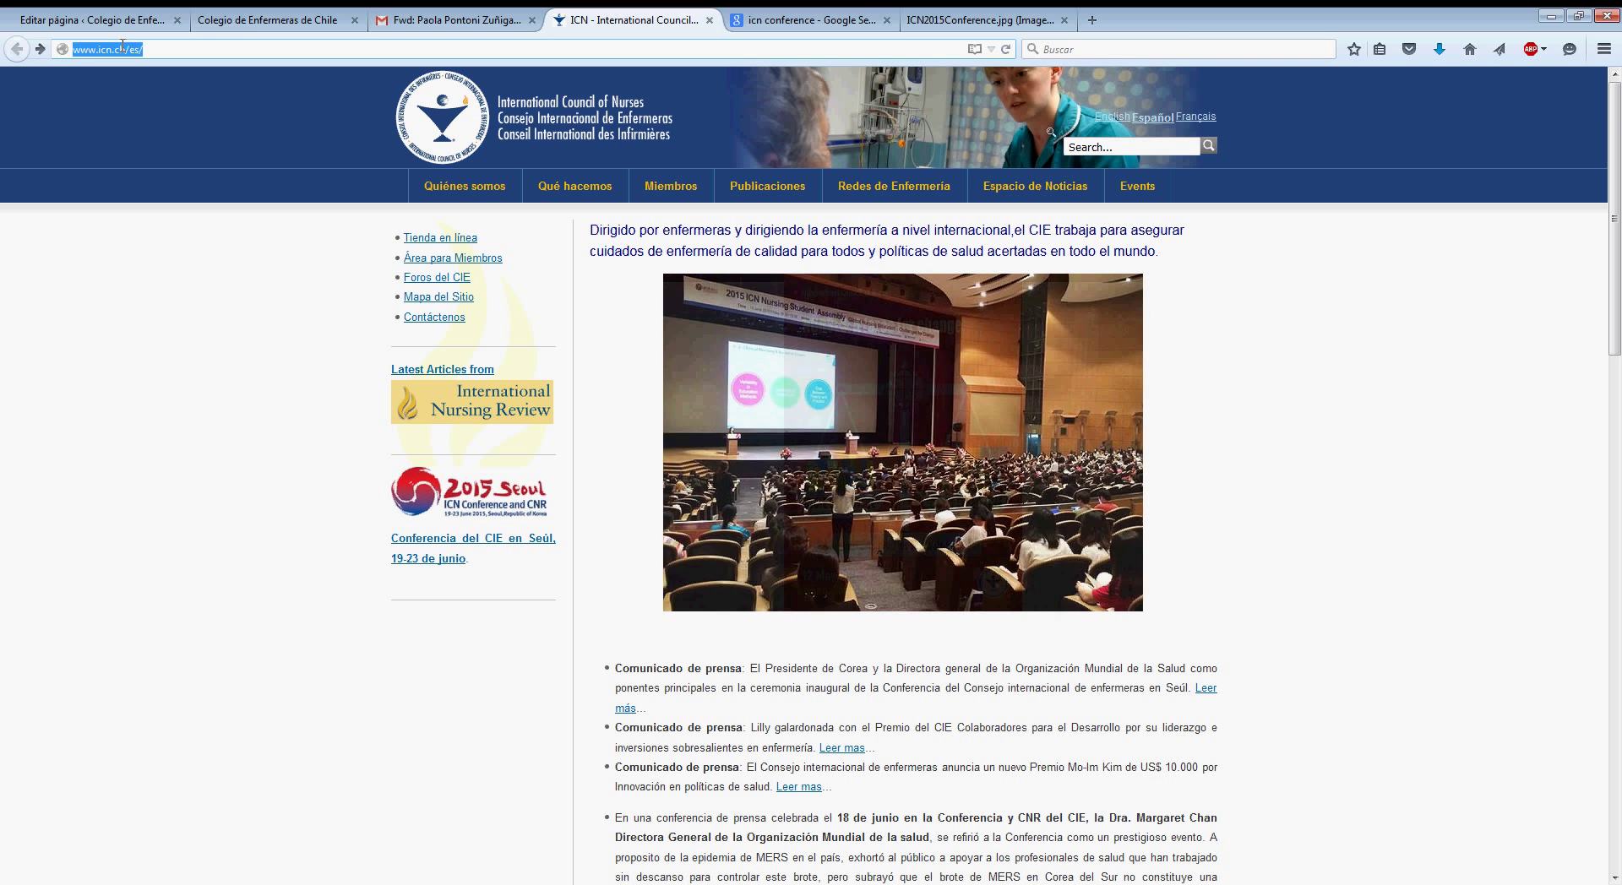
pyautogui.rightClick(123, 49)
pyautogui.click(166, 100)
pyautogui.click(97, 19)
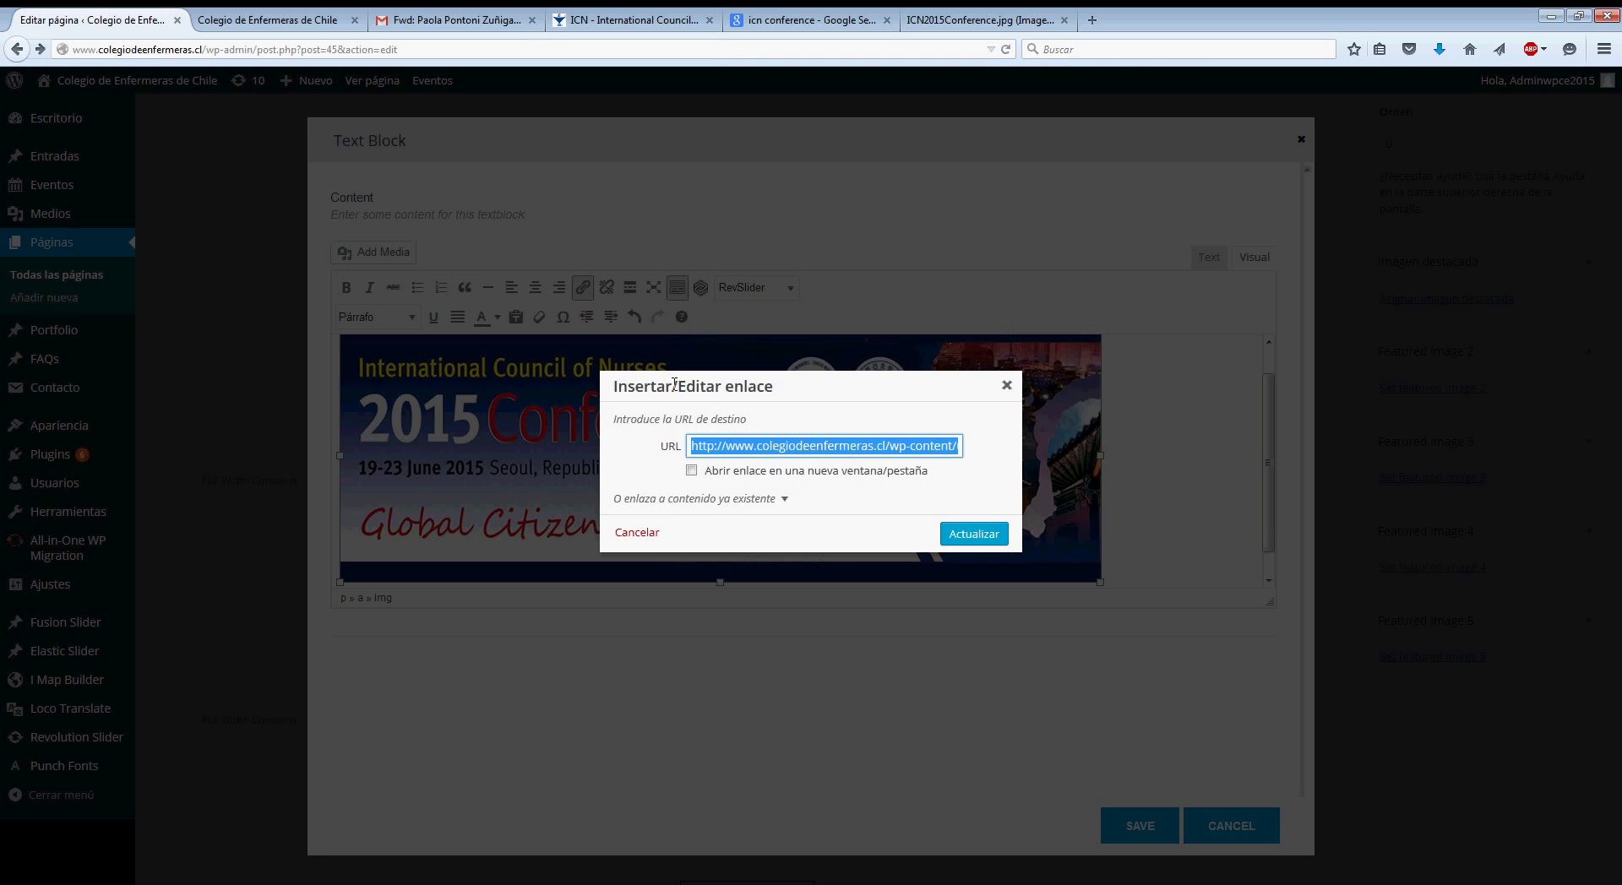
pyautogui.click(727, 445)
pyautogui.moveTo(727, 446); pyautogui.dragTo(1053, 448)
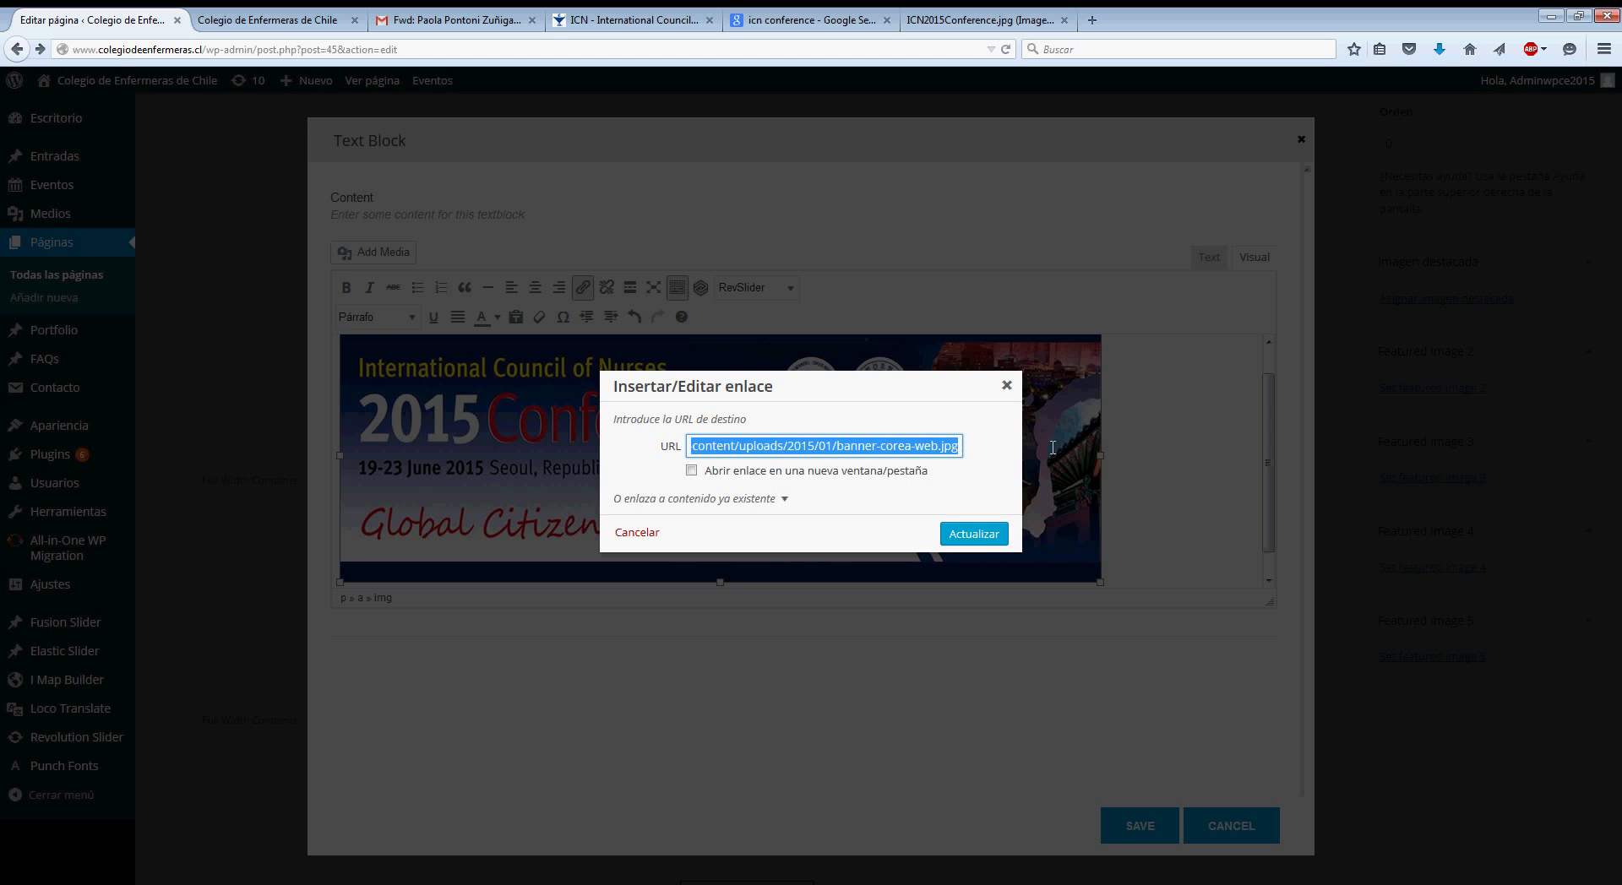
pyautogui.write('http://www.icn.ch/es/')
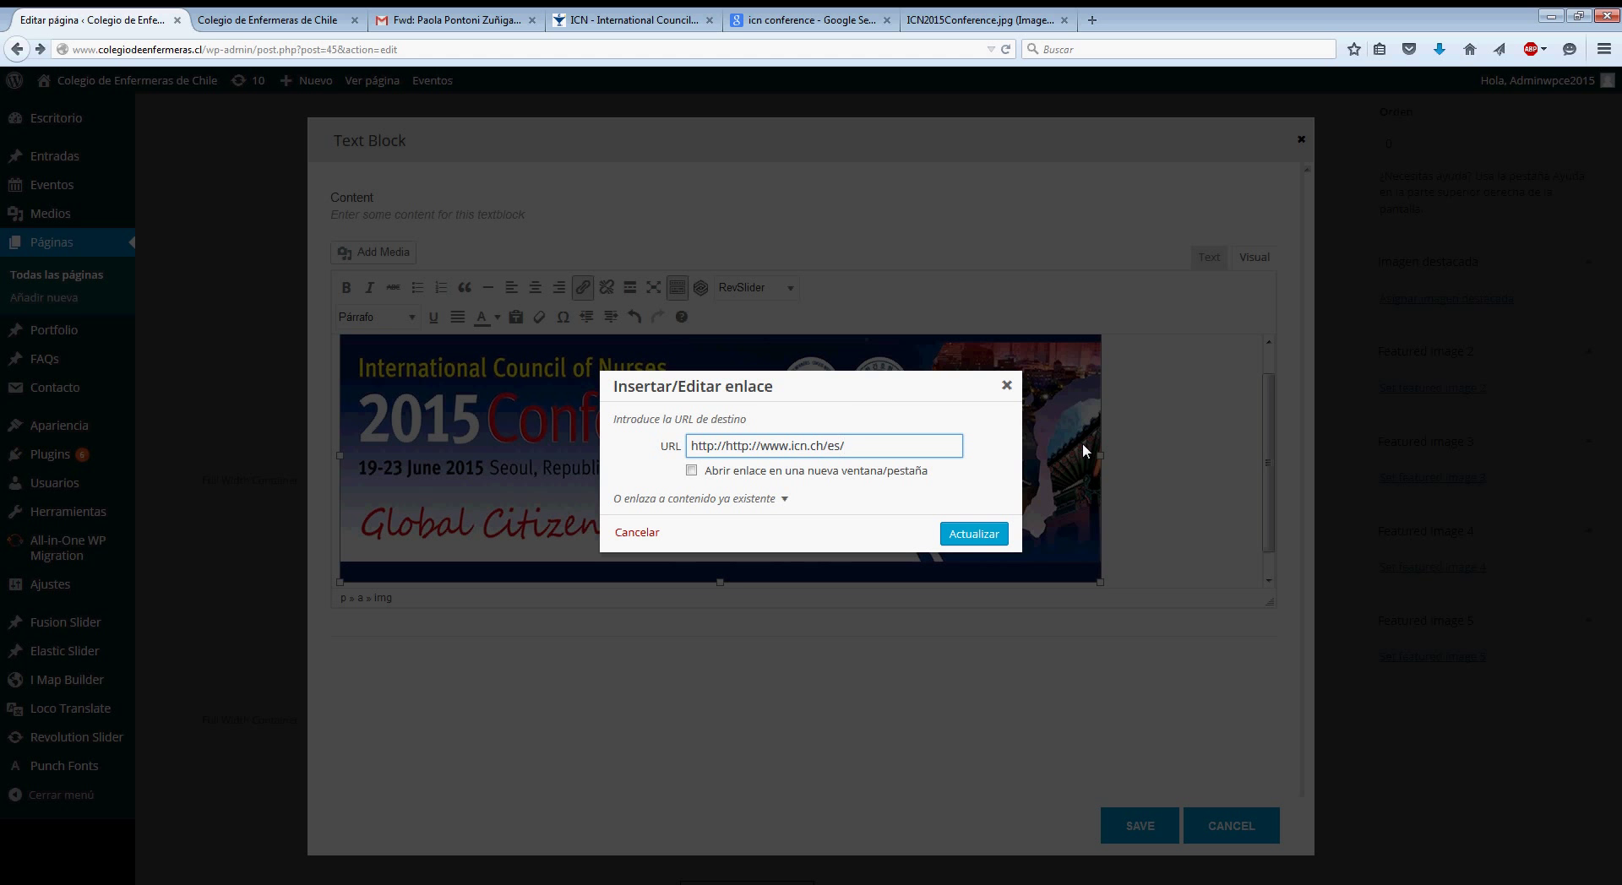
pyautogui.moveTo(726, 442); pyautogui.dragTo(705, 439)
pyautogui.press('BackSpace')
pyautogui.click(692, 470)
pyautogui.click(982, 536)
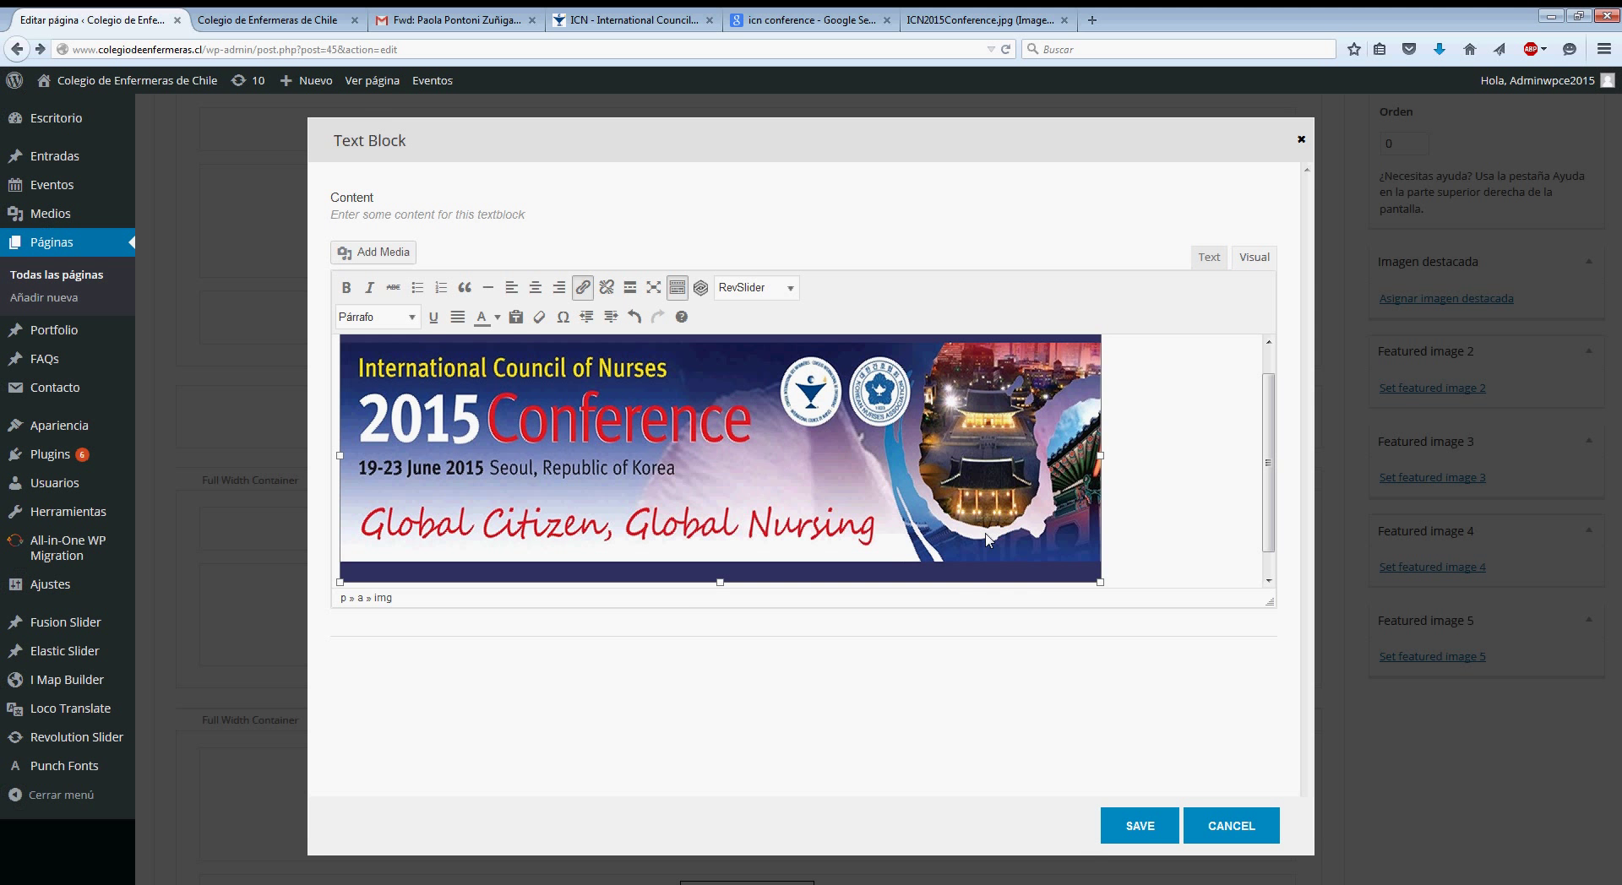
# - Save the banner's text block and update the Home page
pyautogui.click(1143, 827)
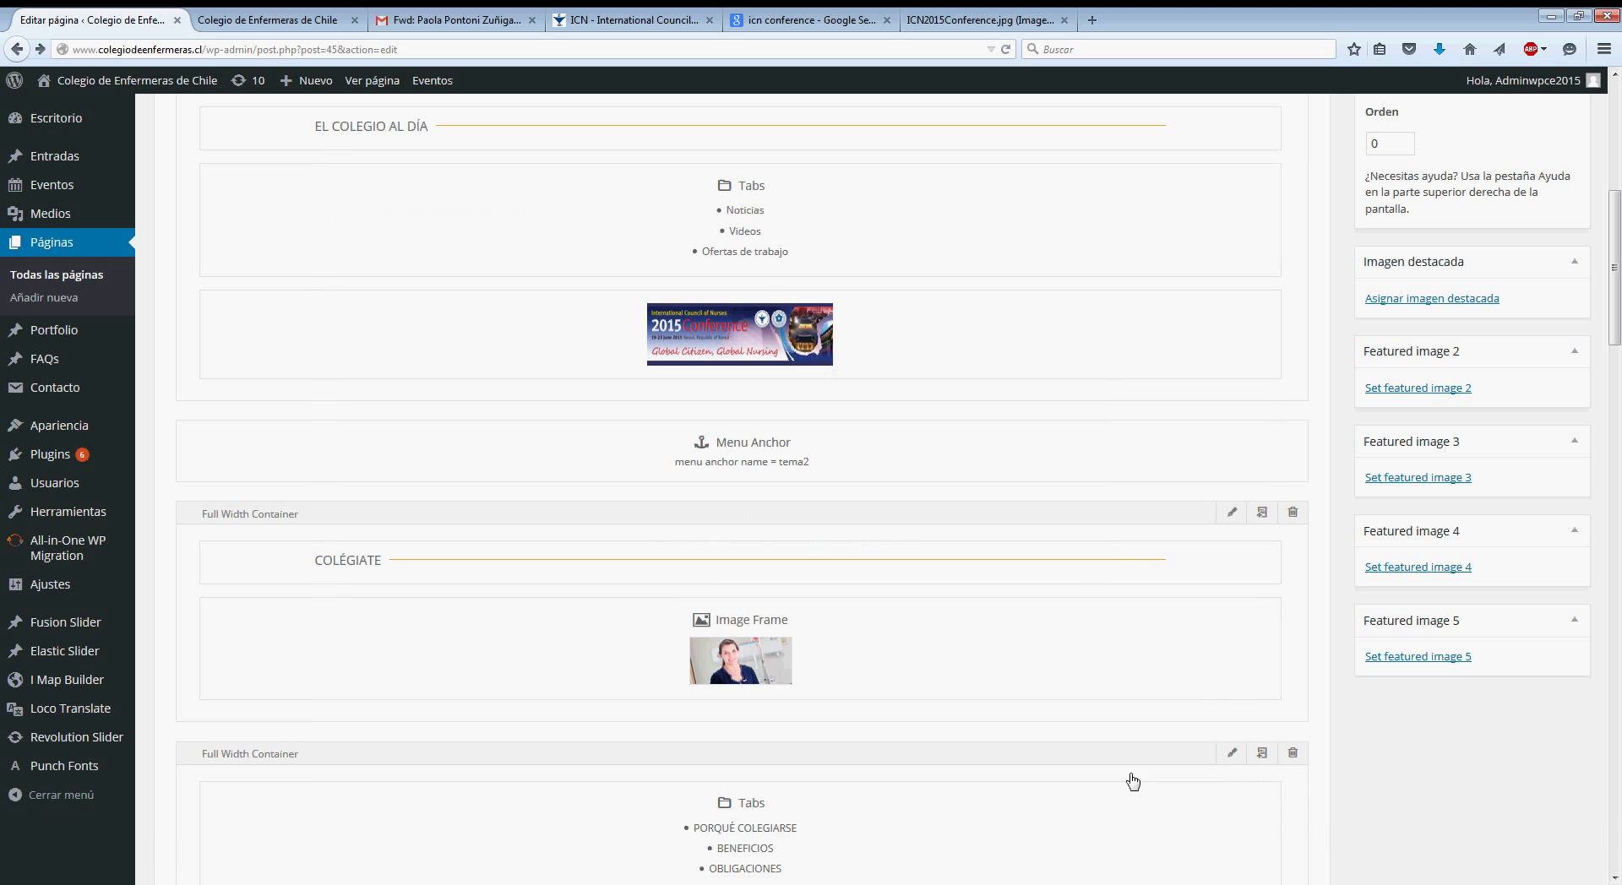
pyautogui.scroll(5, 1423, 724)
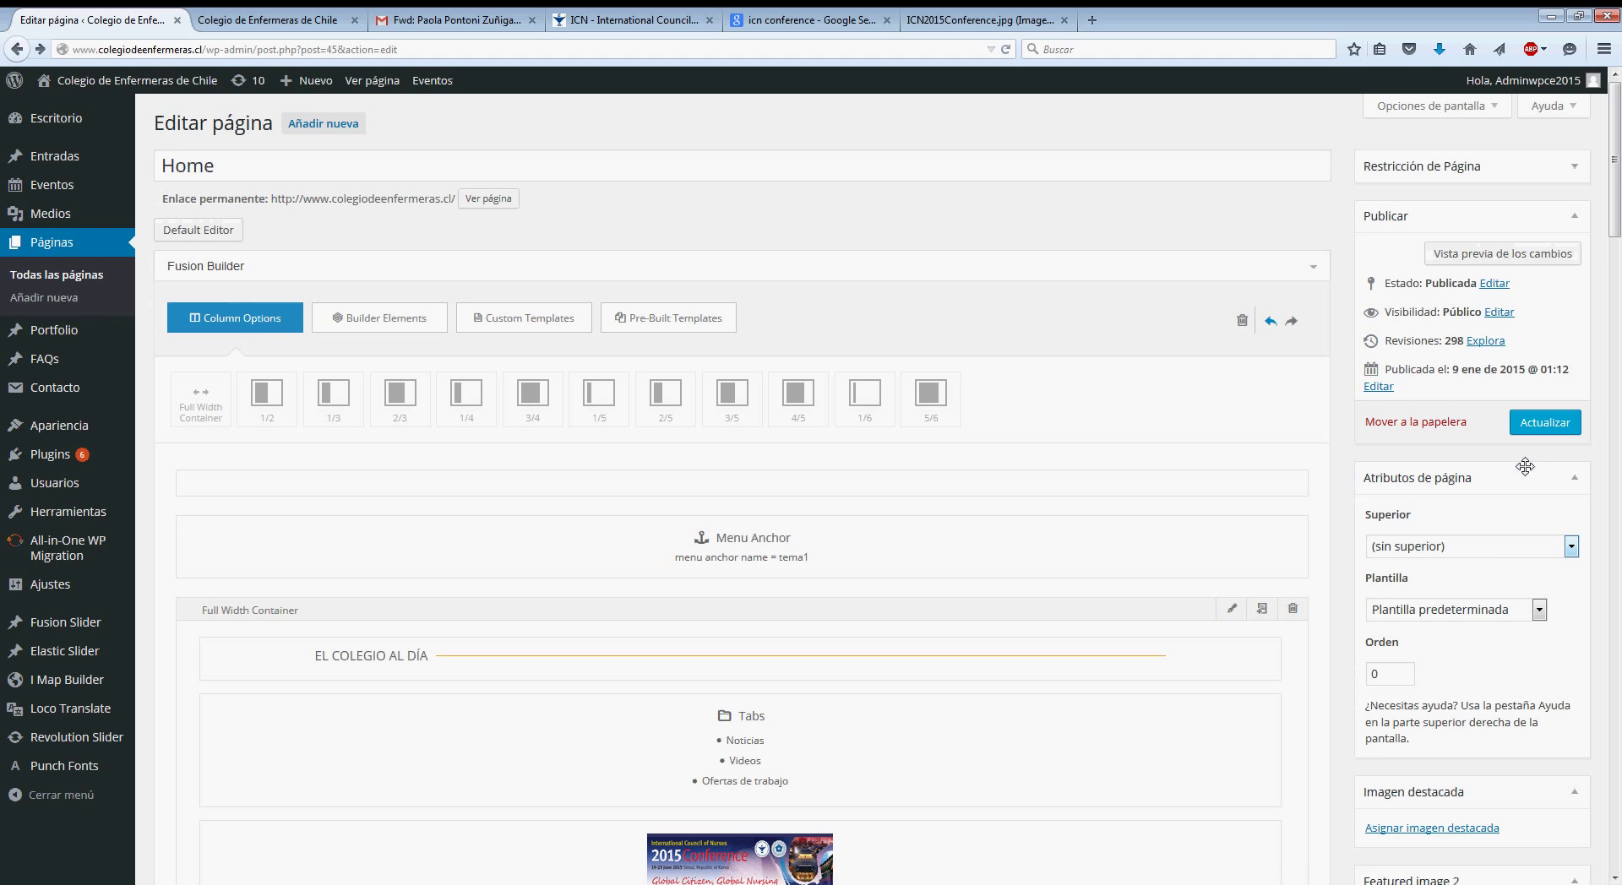
pyautogui.click(1540, 423)
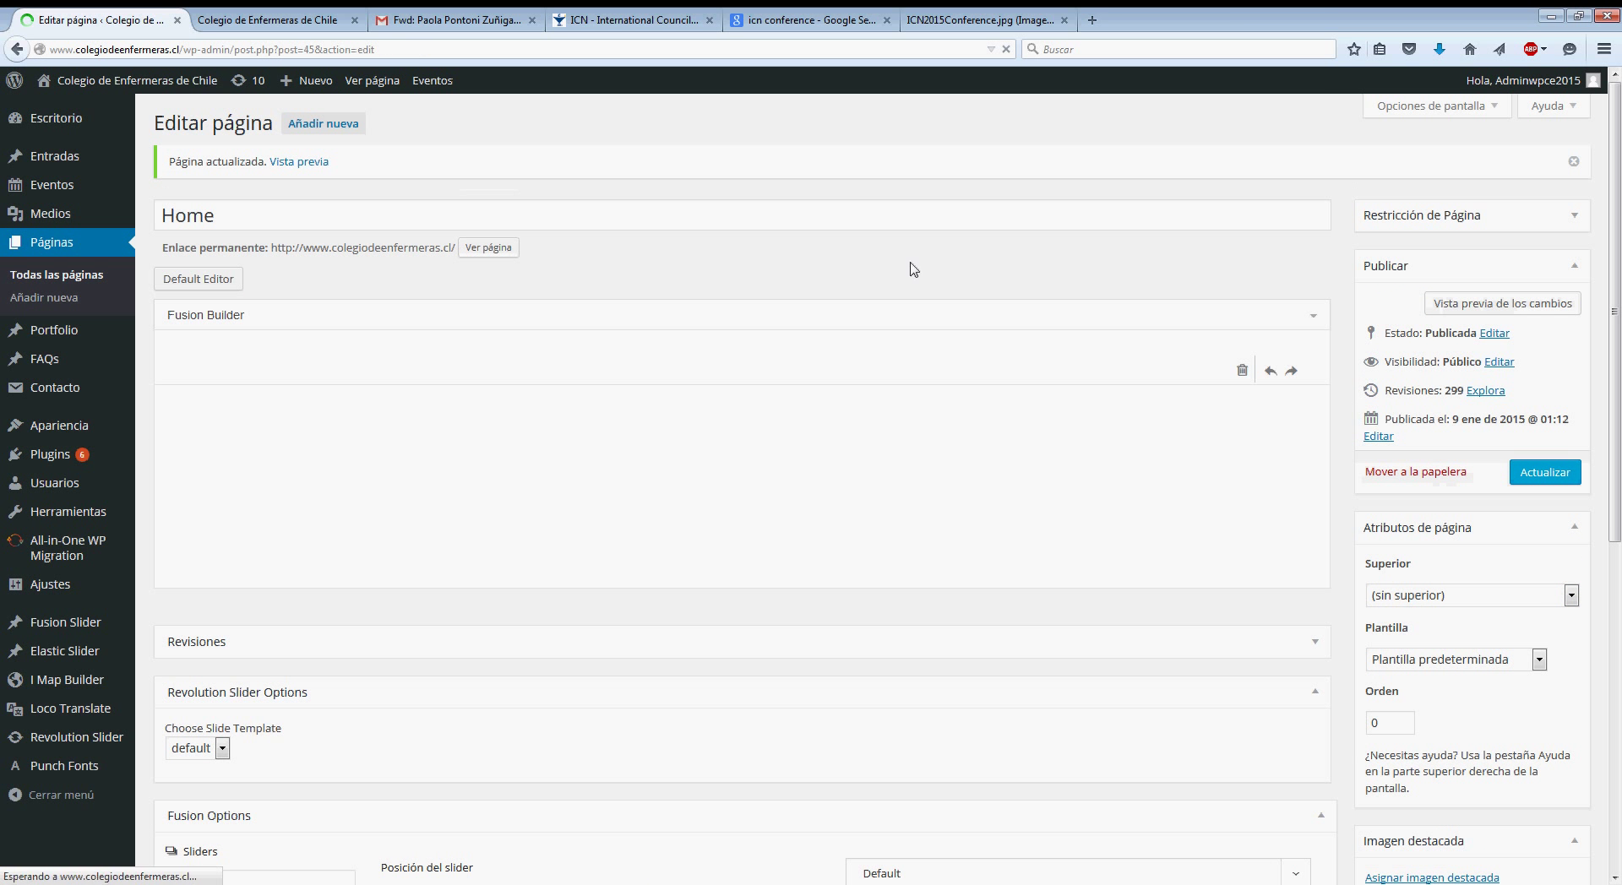
# - Reload the public Colegio de Enfermeras home page and follow the ICN 2015 Conference banner to test its link
pyautogui.click(290, 24)
pyautogui.scroll(-4, 929, 169)
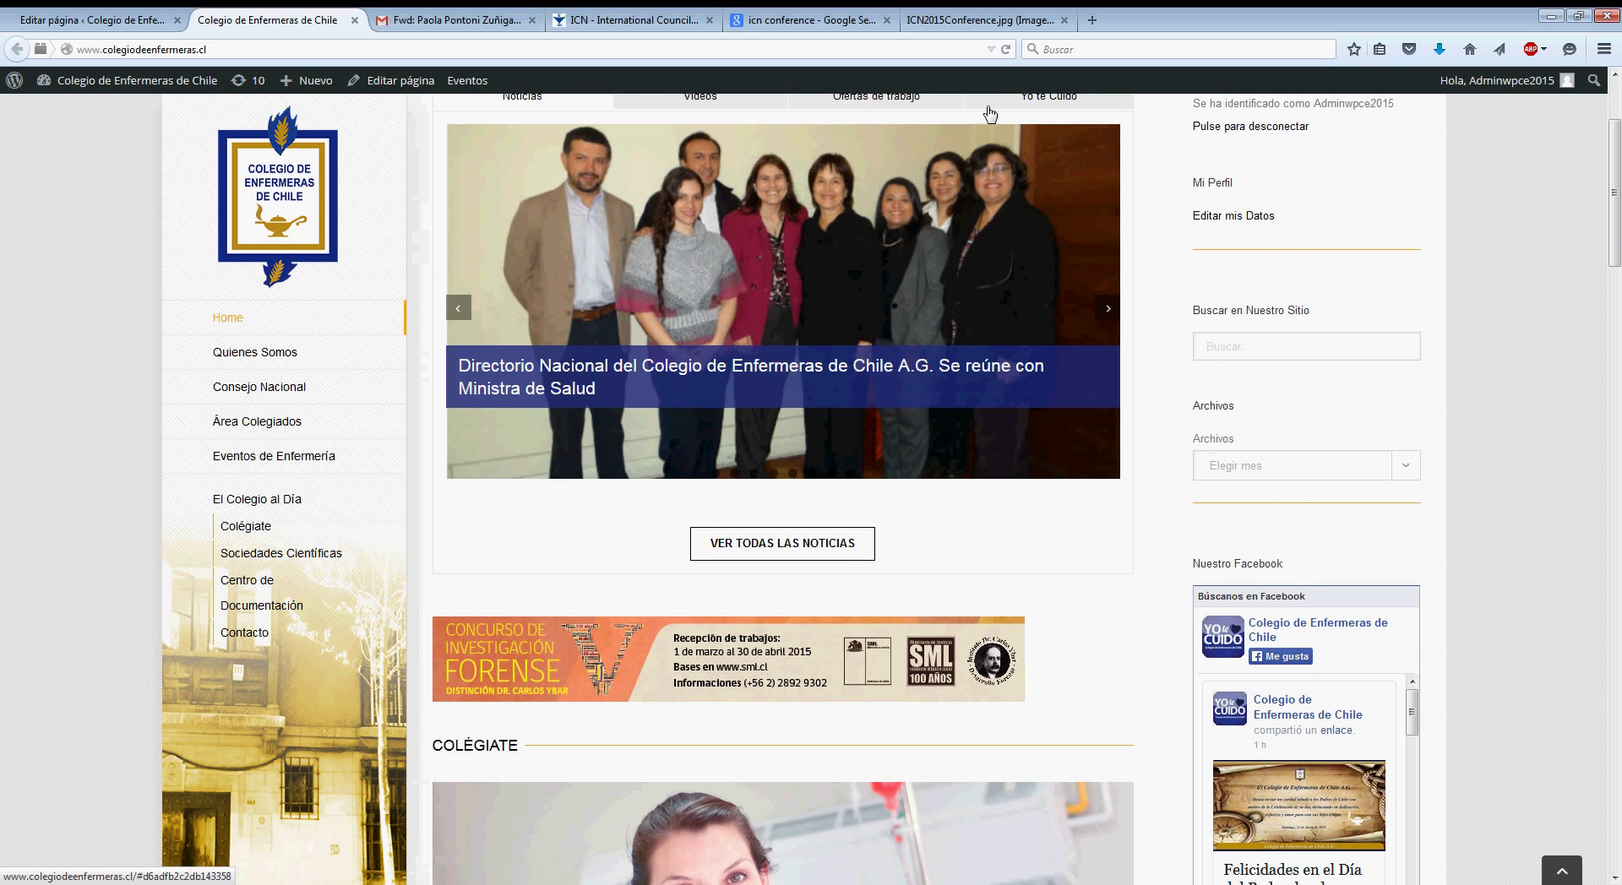
pyautogui.click(1006, 51)
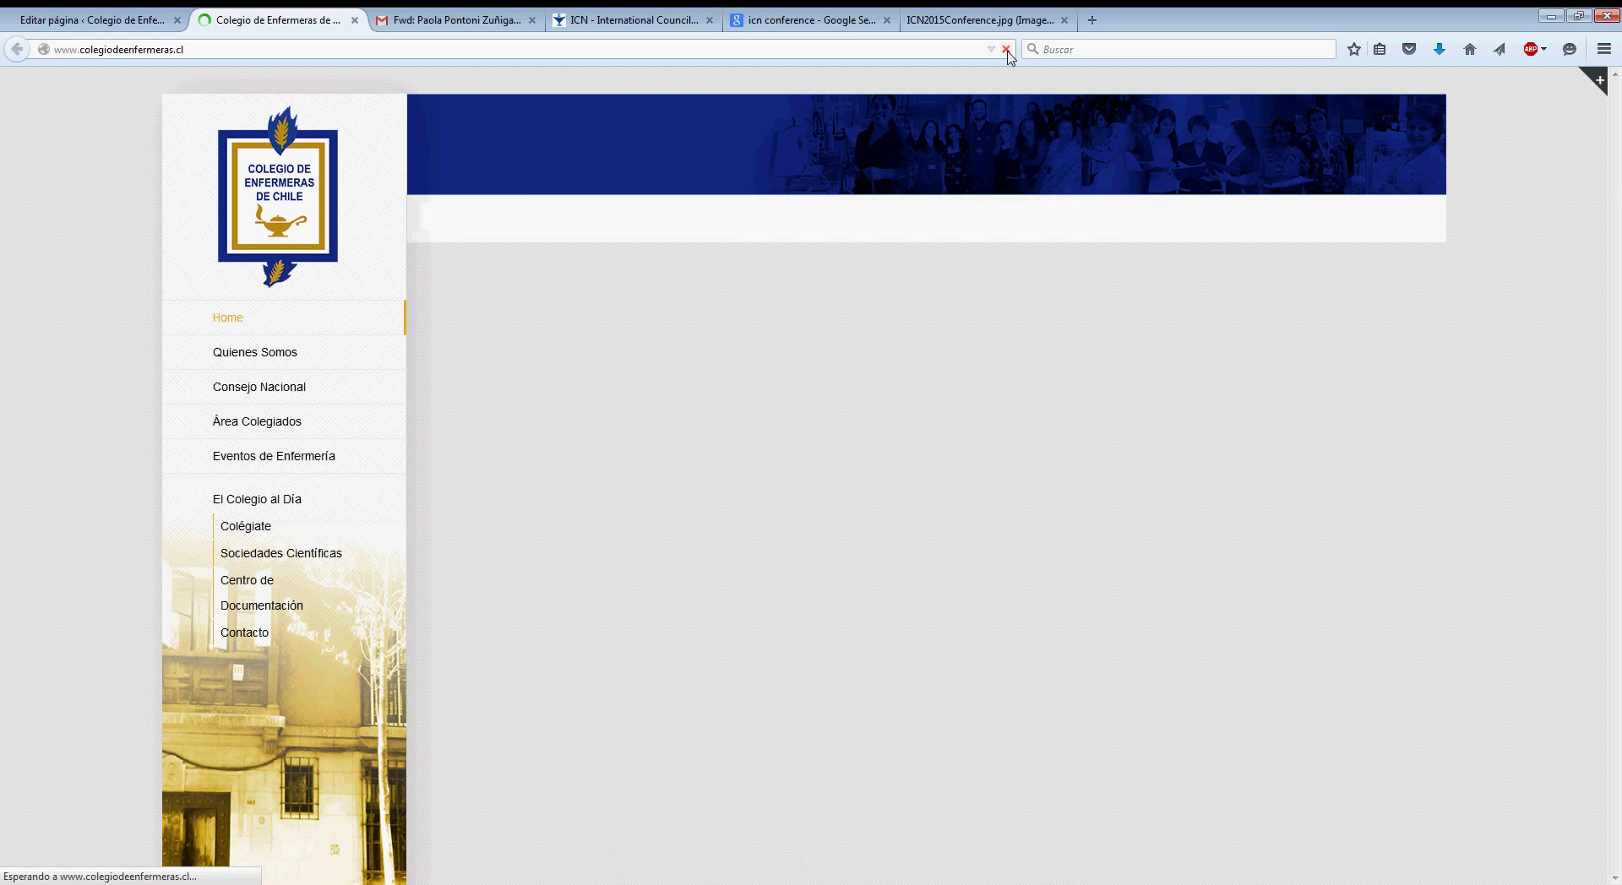
pyautogui.scroll(4, 1136, 218)
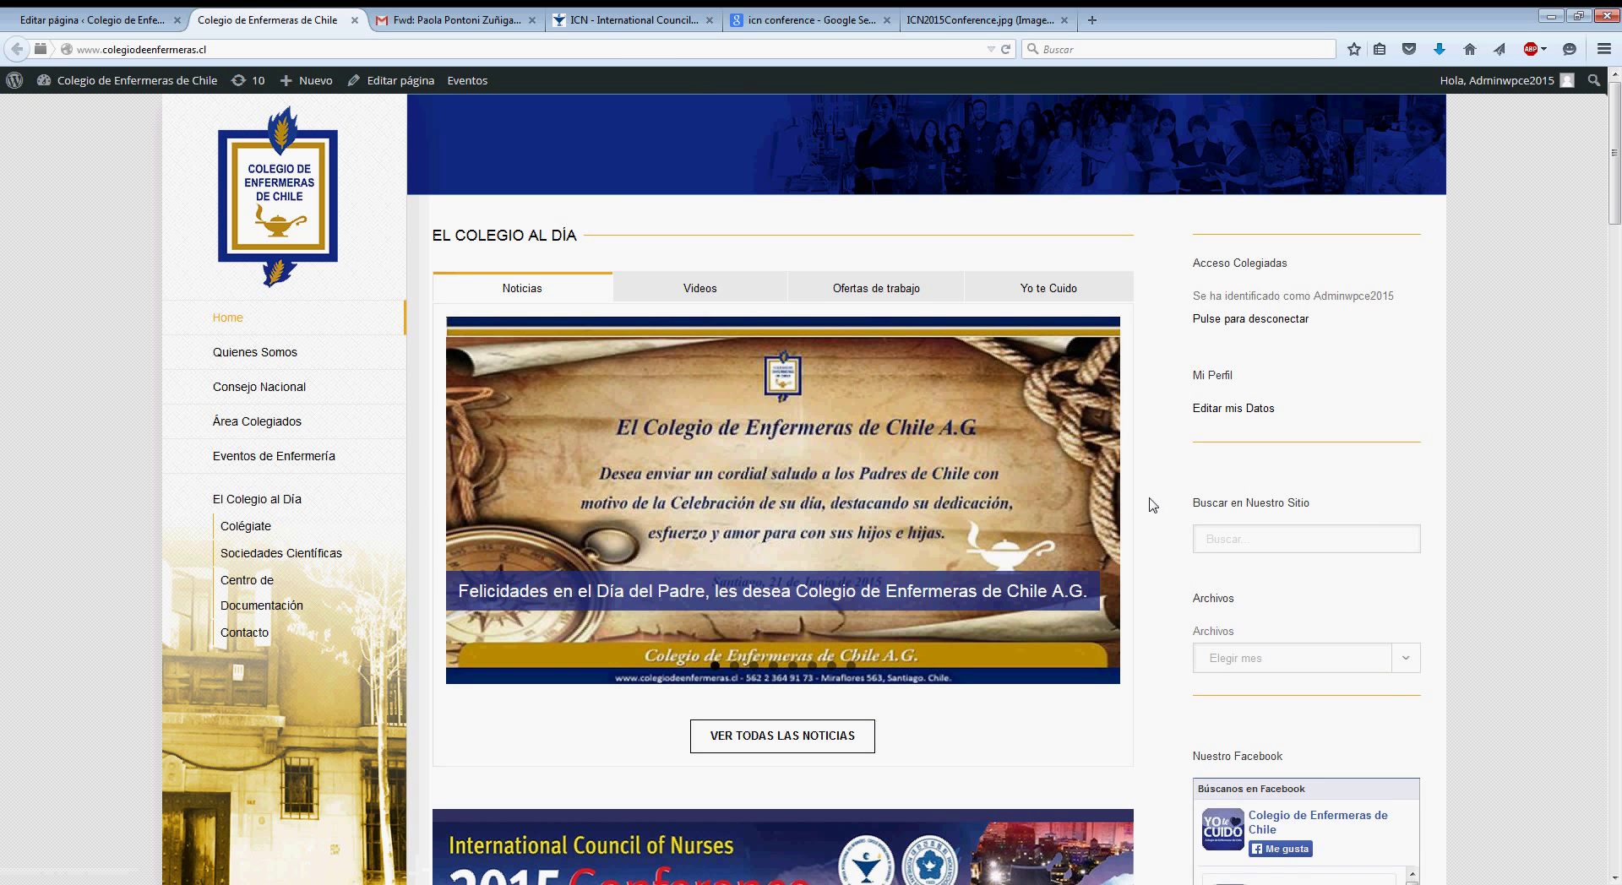
pyautogui.scroll(-3, 1152, 503)
pyautogui.scroll(-3, 1153, 504)
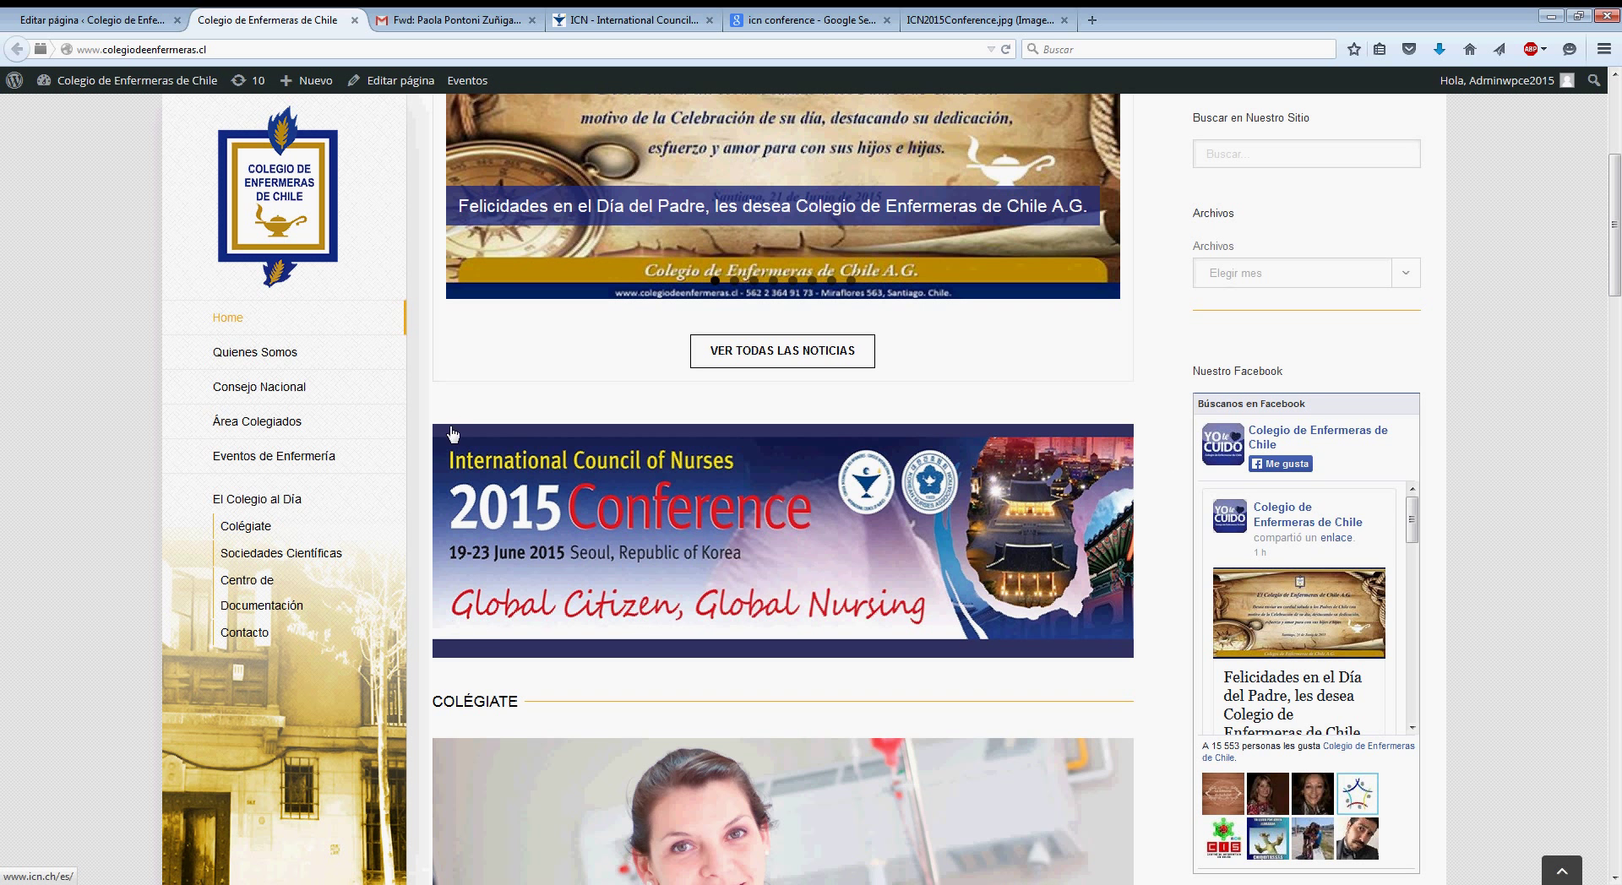
pyautogui.click(823, 501)
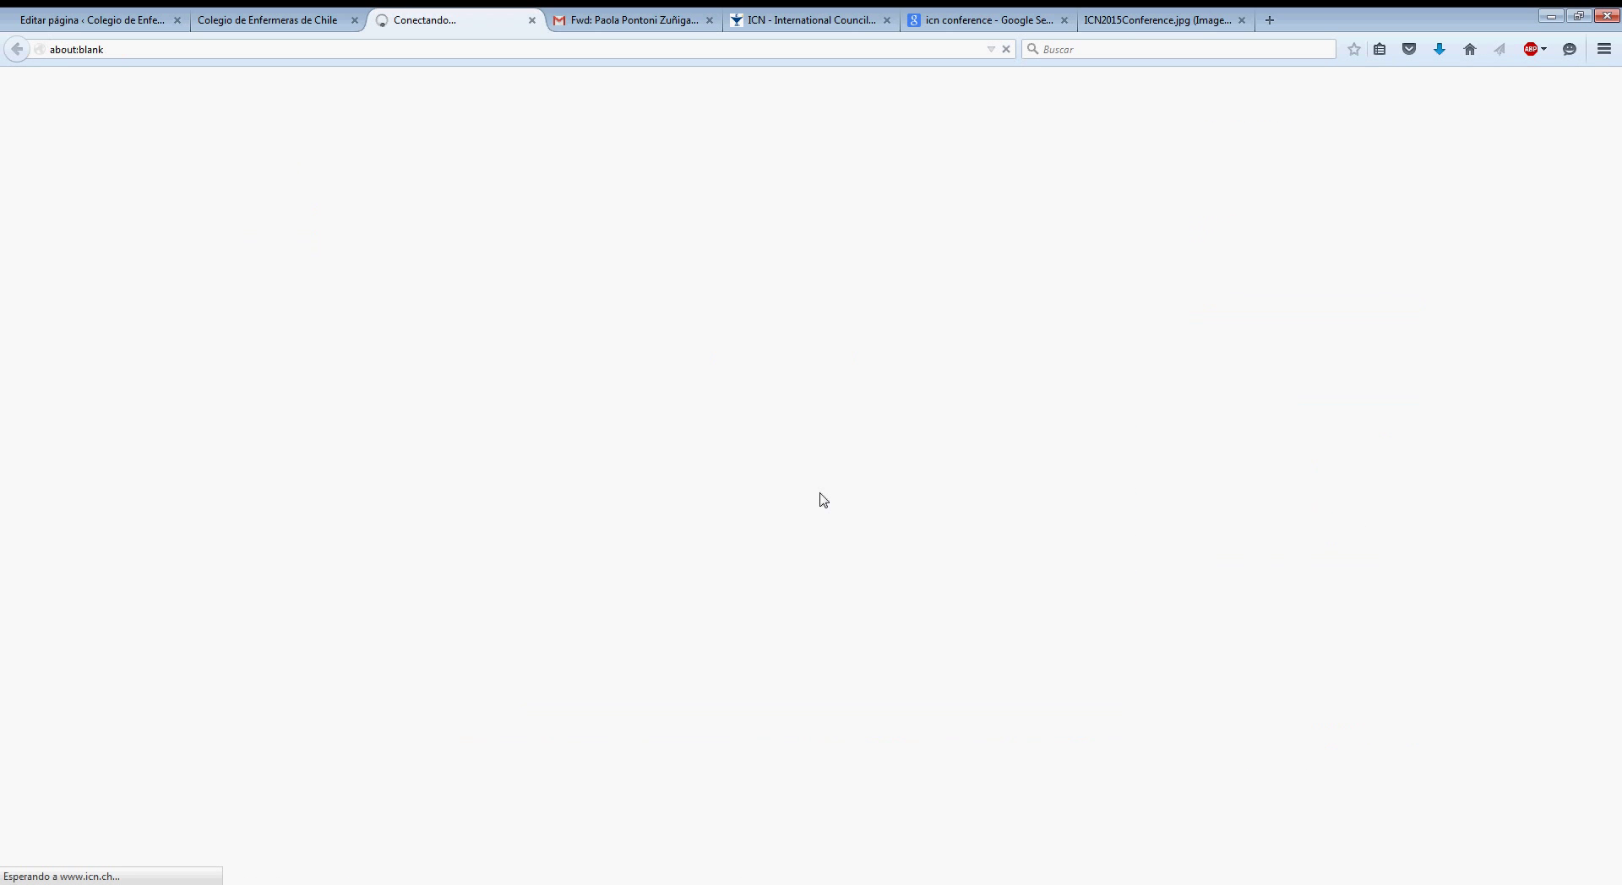